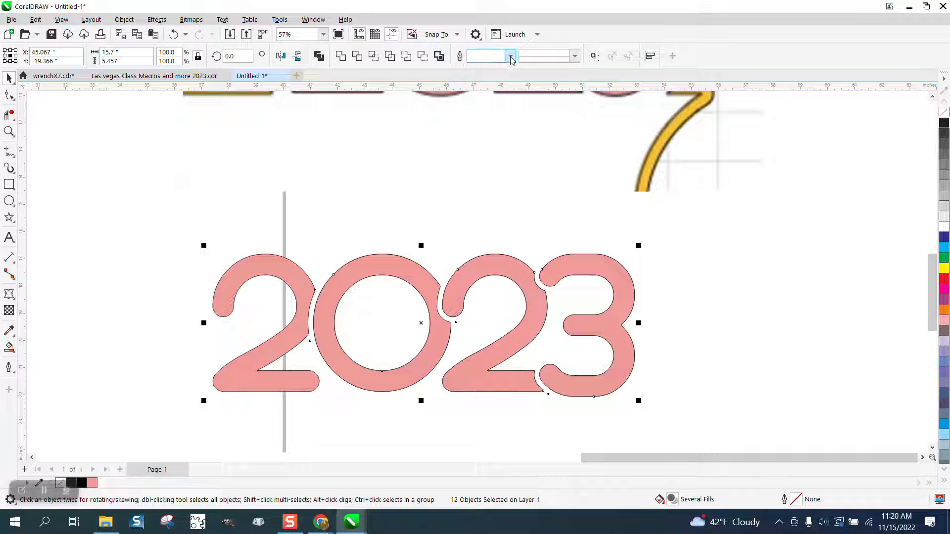
{"action": "left_click", "coordinate": [511, 57]}
{"action": "left_click", "coordinate": [483, 145]}
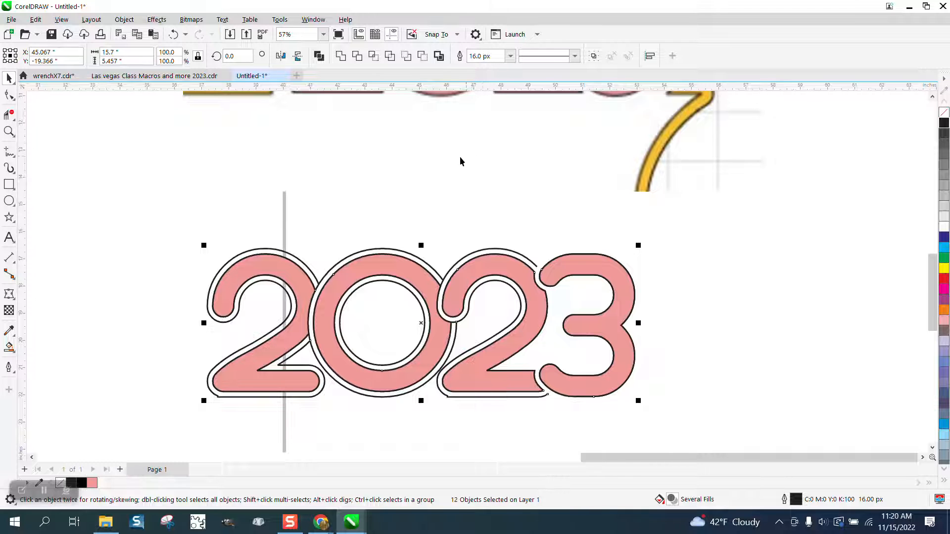
{"action": "scroll", "coordinate": [463, 156], "scroll_direction": "down", "scroll_amount": 5}
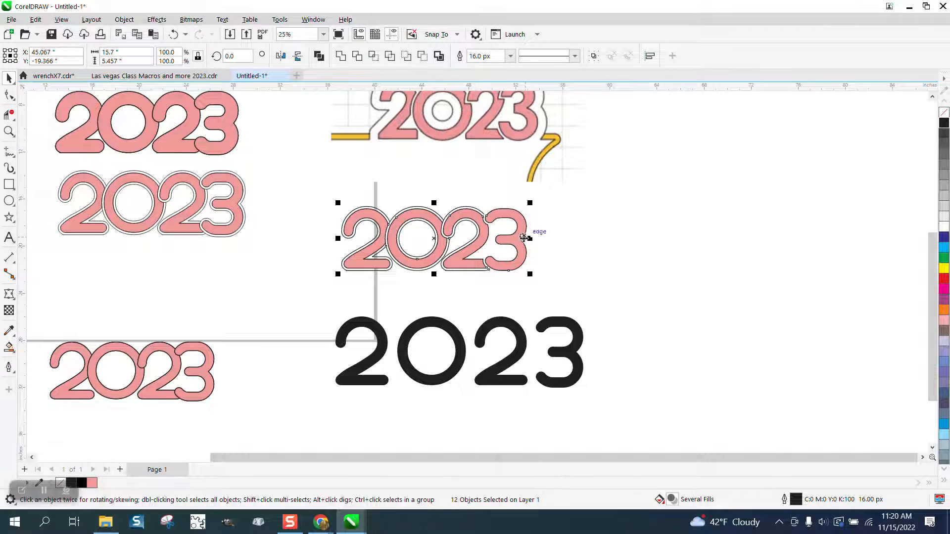
{"action": "left_click", "coordinate": [173, 34]}
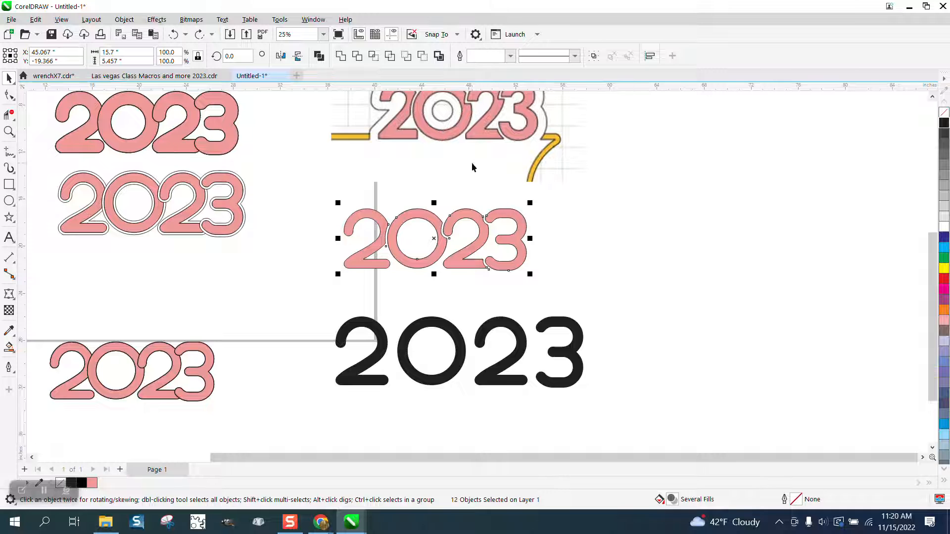
- Zoom in to examine the pink and black 2023 designs
{"action": "left_click", "coordinate": [9, 131]}
{"action": "left_click_drag", "start_coordinate": [48, 305], "coordinate": [263, 418]}
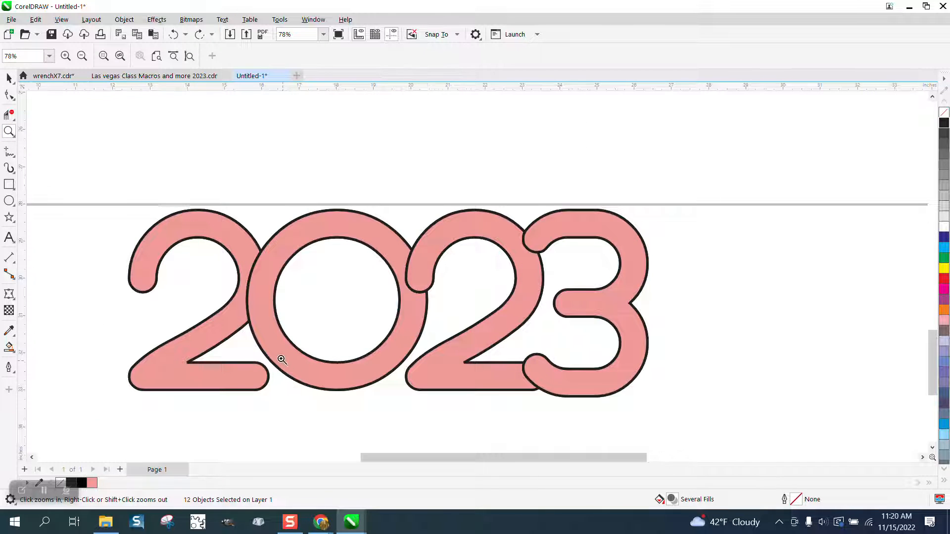
{"action": "scroll", "coordinate": [278, 356], "scroll_direction": "down", "scroll_amount": 1}
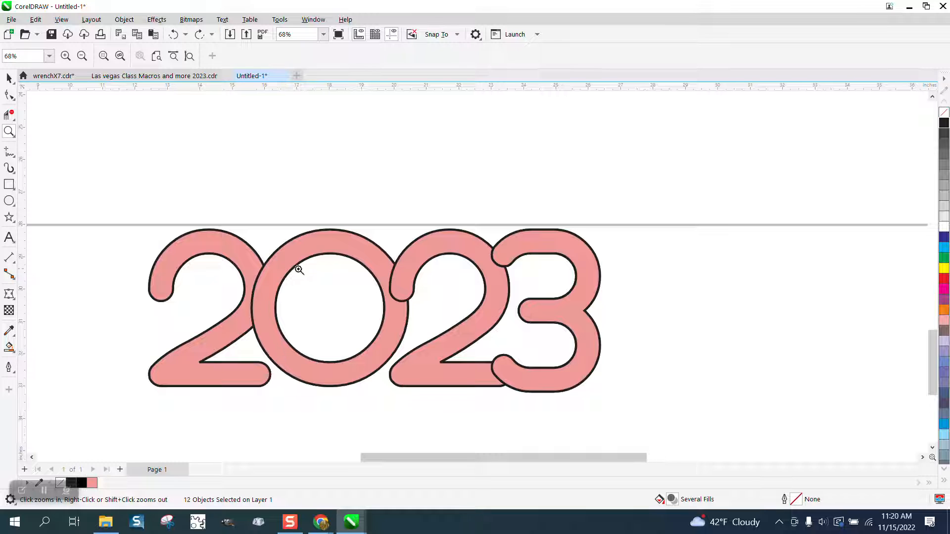
{"action": "scroll", "coordinate": [299, 270], "scroll_direction": "down", "scroll_amount": 5}
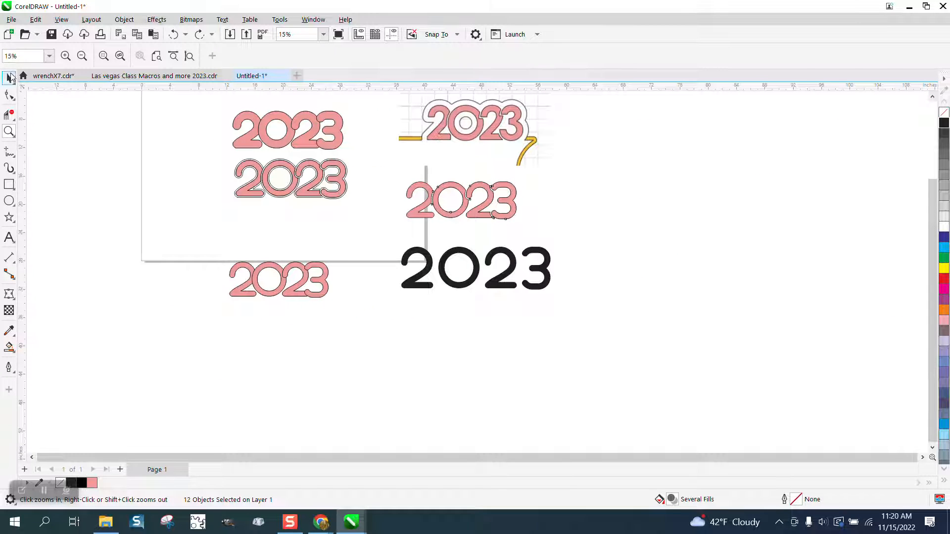
{"action": "left_click", "coordinate": [10, 77]}
{"action": "left_click_drag", "start_coordinate": [390, 173], "coordinate": [622, 353]}
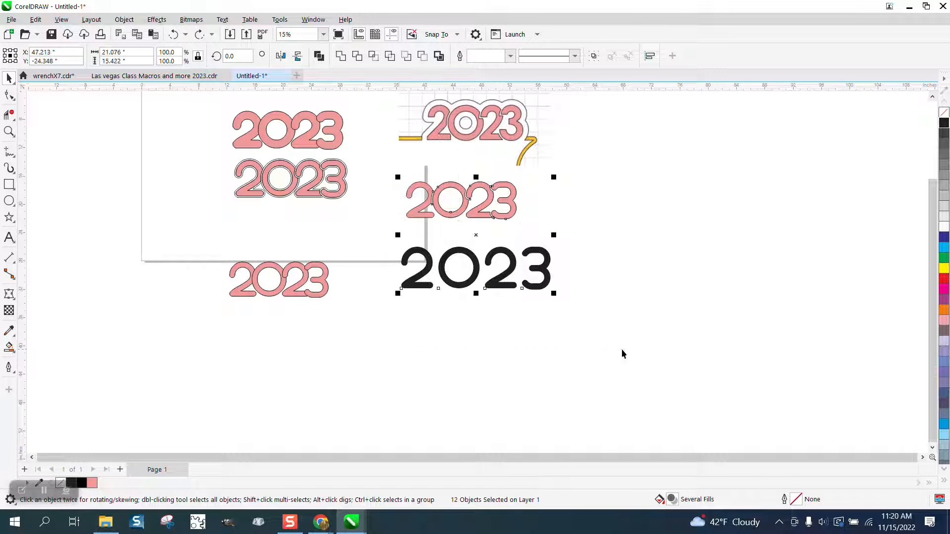
{"action": "left_click", "coordinate": [9, 131]}
{"action": "left_click_drag", "start_coordinate": [398, 164], "coordinate": [643, 323]}
{"action": "left_click", "coordinate": [9, 78]}
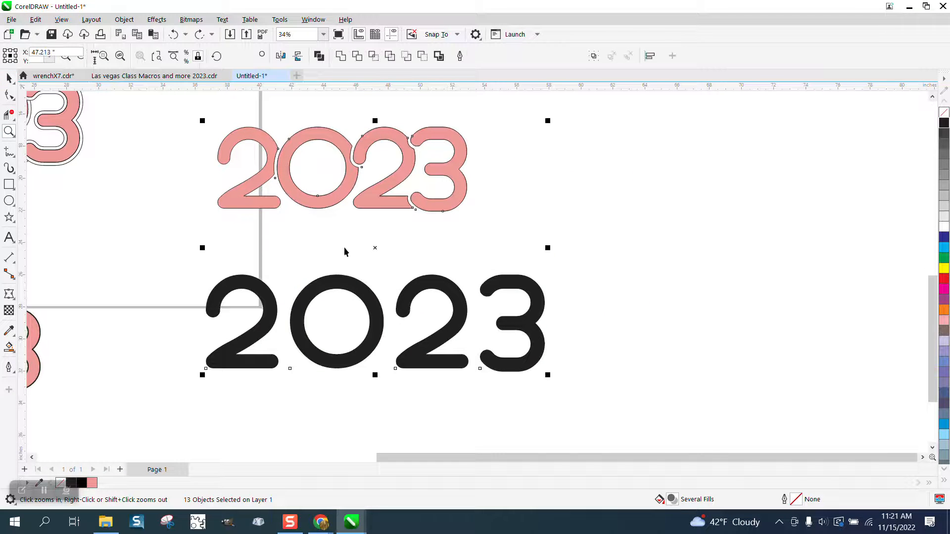
- Select the black 2023 text and move it up closer beneath the pink 2023
{"action": "left_click", "coordinate": [371, 297]}
{"action": "left_click", "coordinate": [378, 308]}
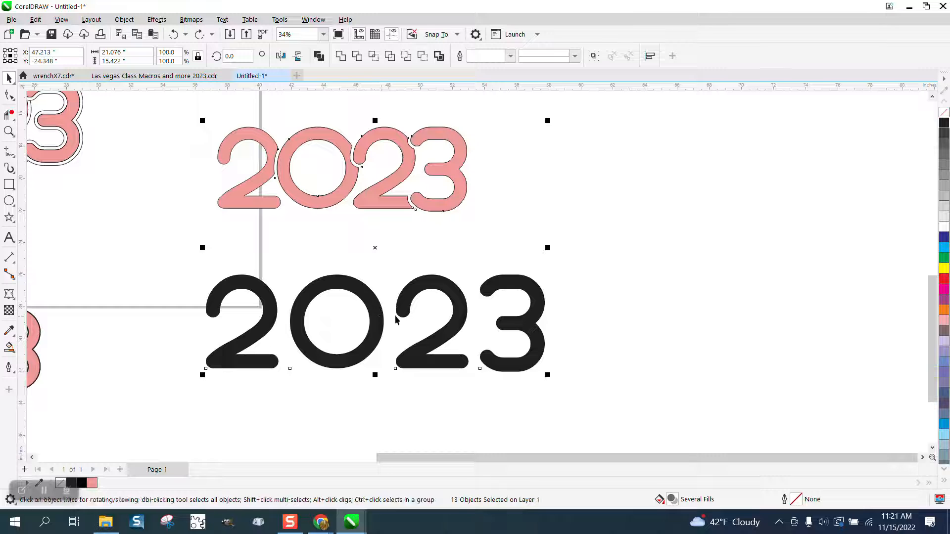
{"action": "left_click", "coordinate": [462, 308]}
{"action": "left_click_drag", "start_coordinate": [463, 308], "coordinate": [462, 298]}
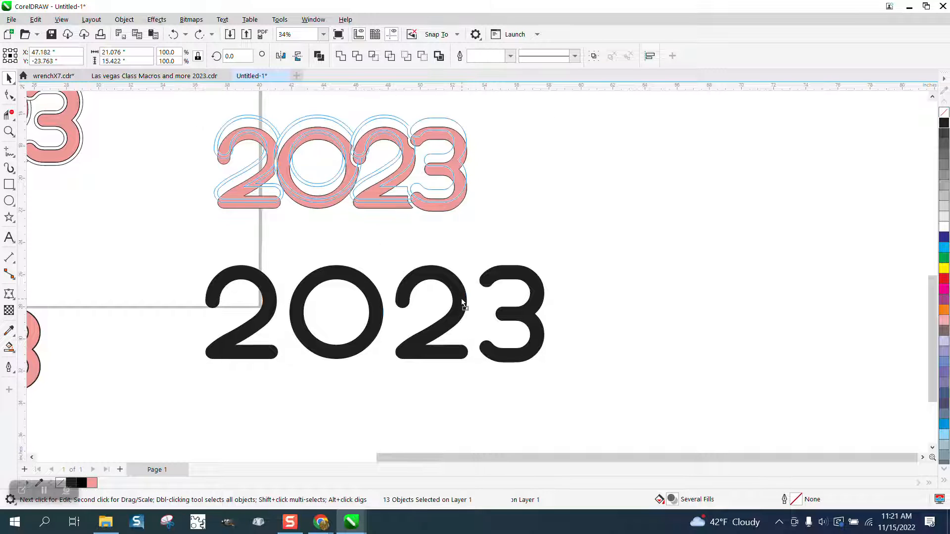
{"action": "left_click", "coordinate": [539, 302]}
{"action": "left_click_drag", "start_coordinate": [540, 303], "coordinate": [541, 272]}
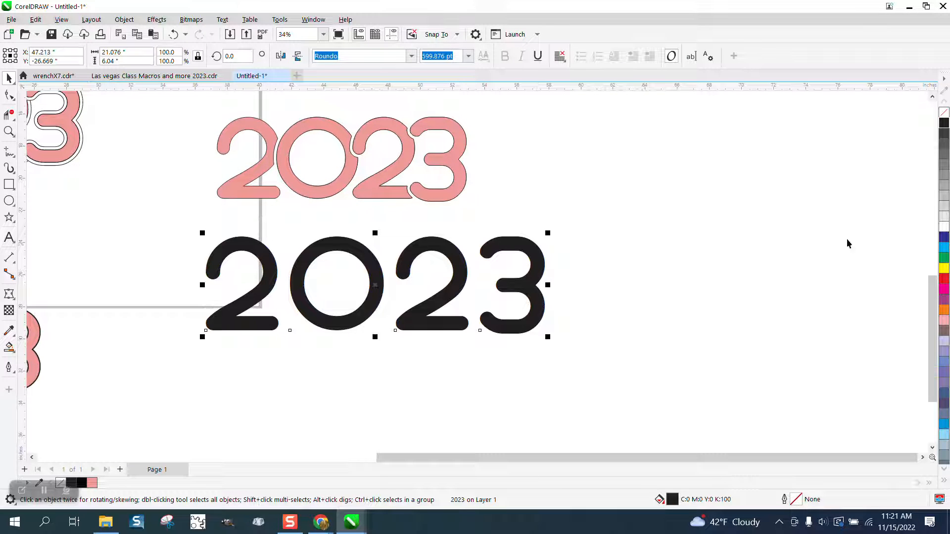
- Give the black 2023 text a black outline and remove its fill
{"action": "right_click", "coordinate": [944, 123]}
{"action": "left_click", "coordinate": [944, 113]}
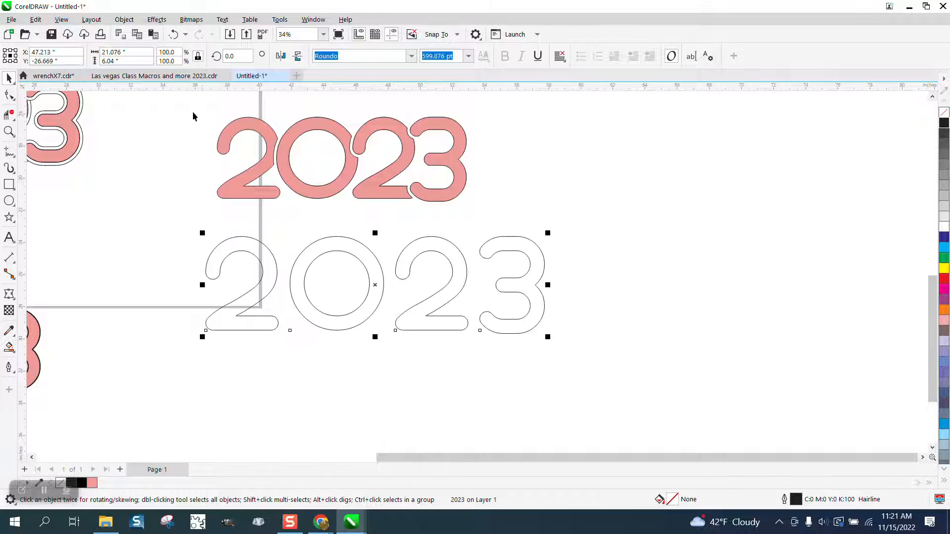
- Break the 2023 text apart into separate digits and convert them all to curves
{"action": "left_click", "coordinate": [124, 19]}
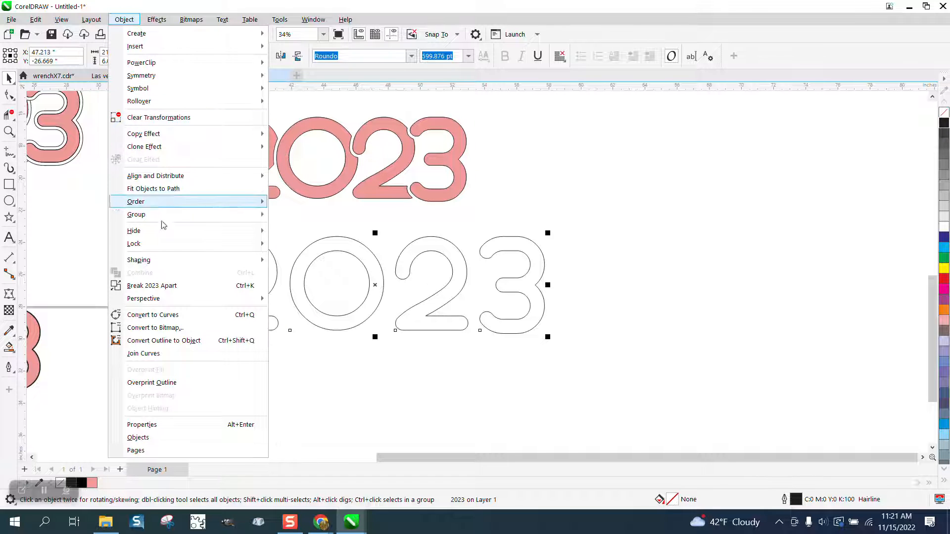
{"action": "left_click", "coordinate": [151, 286]}
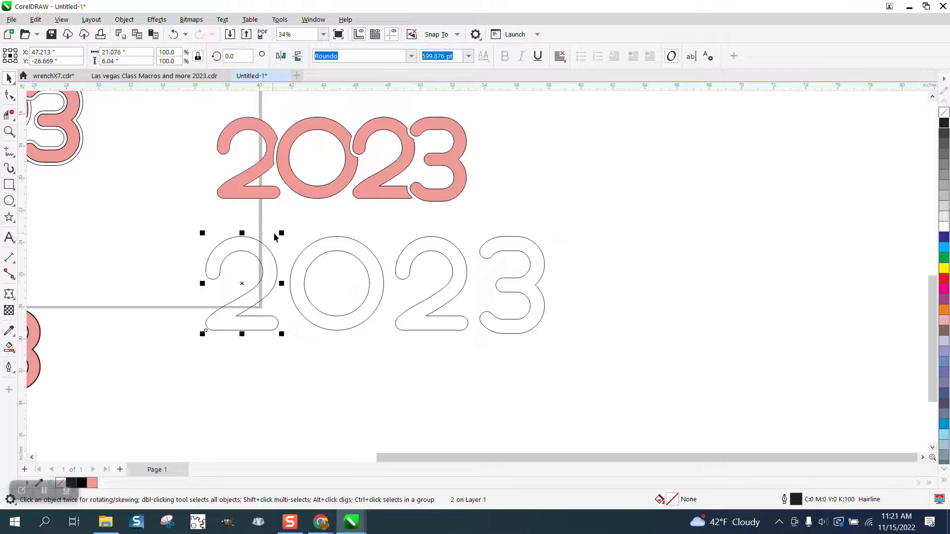
{"action": "left_click_drag", "start_coordinate": [188, 218], "coordinate": [648, 390]}
{"action": "left_click", "coordinate": [124, 19]}
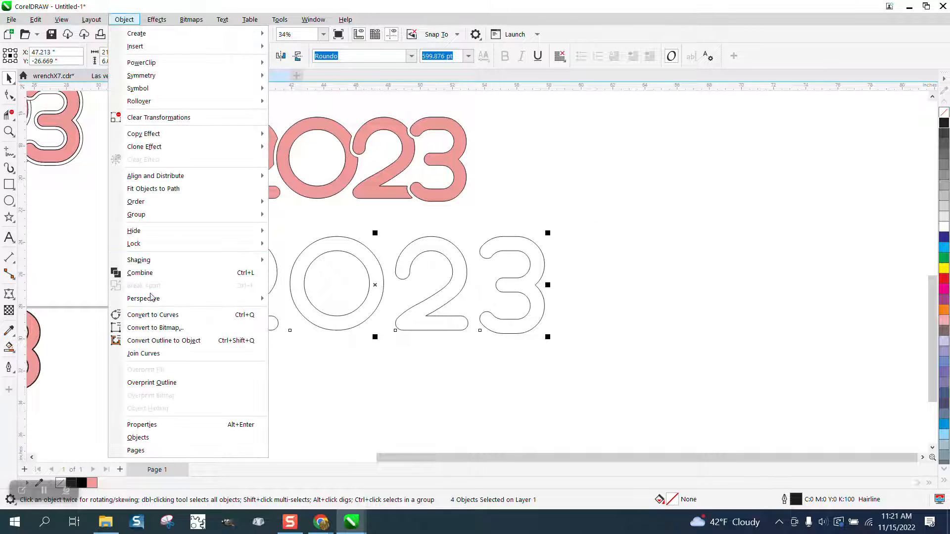
{"action": "left_click", "coordinate": [171, 317]}
- Apply a one-step outside contour with 0.2" offset to the first 2
{"action": "left_click_drag", "start_coordinate": [188, 220], "coordinate": [296, 351]}
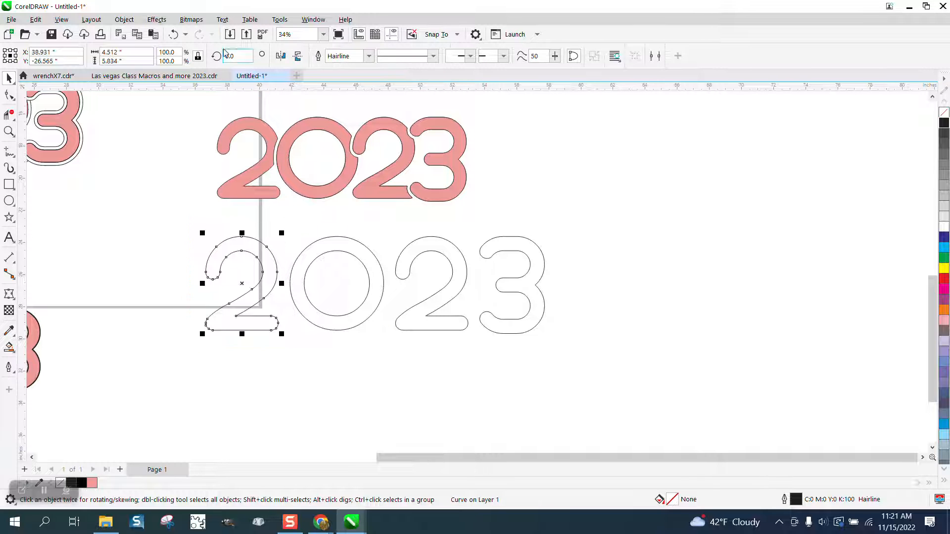
{"action": "left_click", "coordinate": [156, 19]}
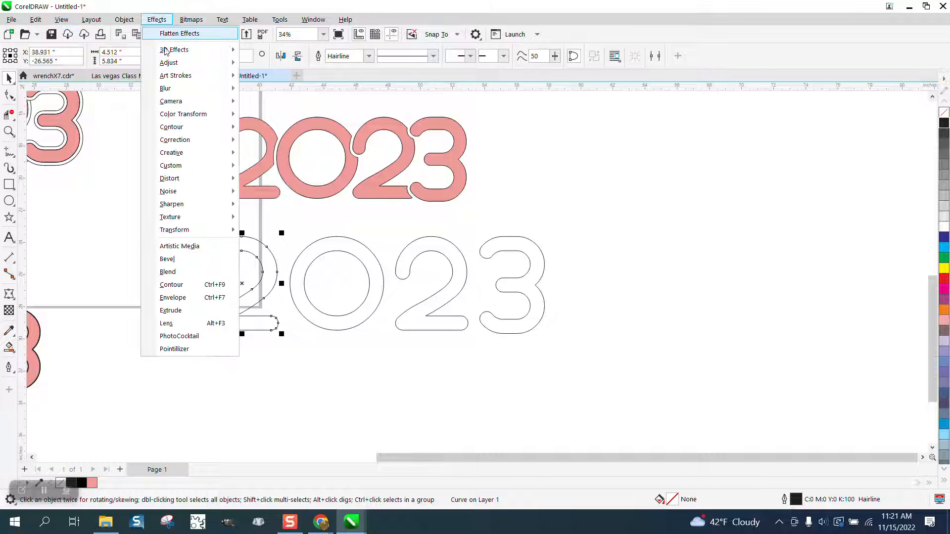
{"action": "left_click", "coordinate": [194, 287]}
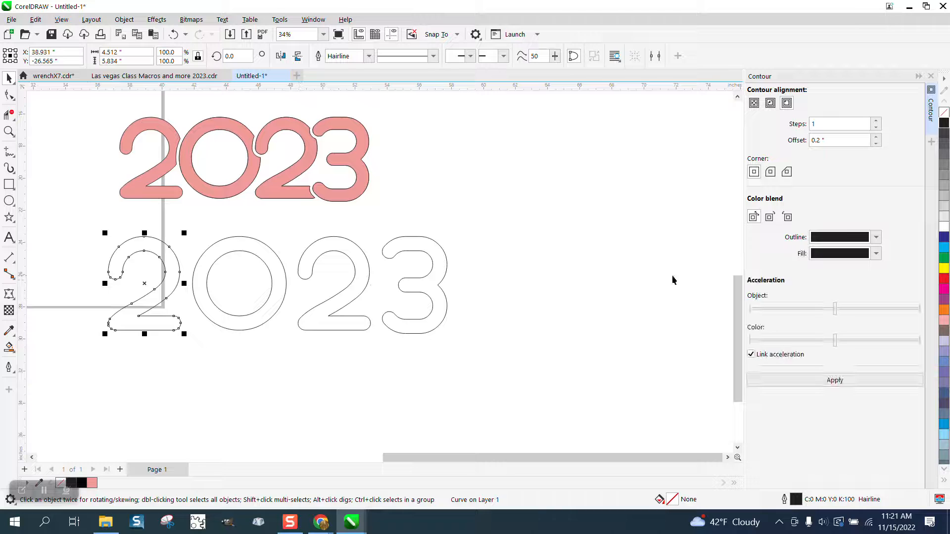
{"action": "left_click", "coordinate": [838, 380]}
- Apply the same 0.2" contour to the 0, the second 2 and the 3
{"action": "left_click_drag", "start_coordinate": [186, 218], "coordinate": [282, 333]}
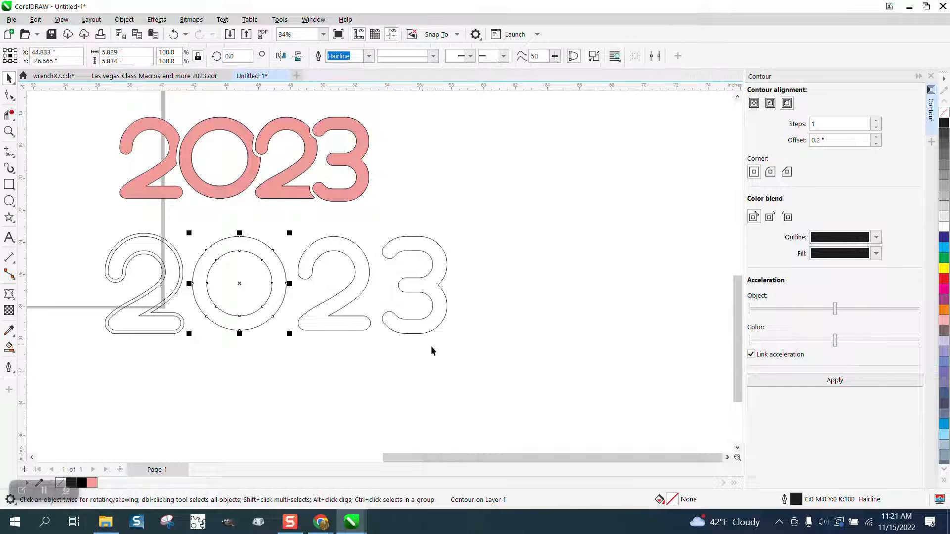
{"action": "left_click", "coordinate": [852, 382]}
{"action": "left_click_drag", "start_coordinate": [294, 219], "coordinate": [397, 342]}
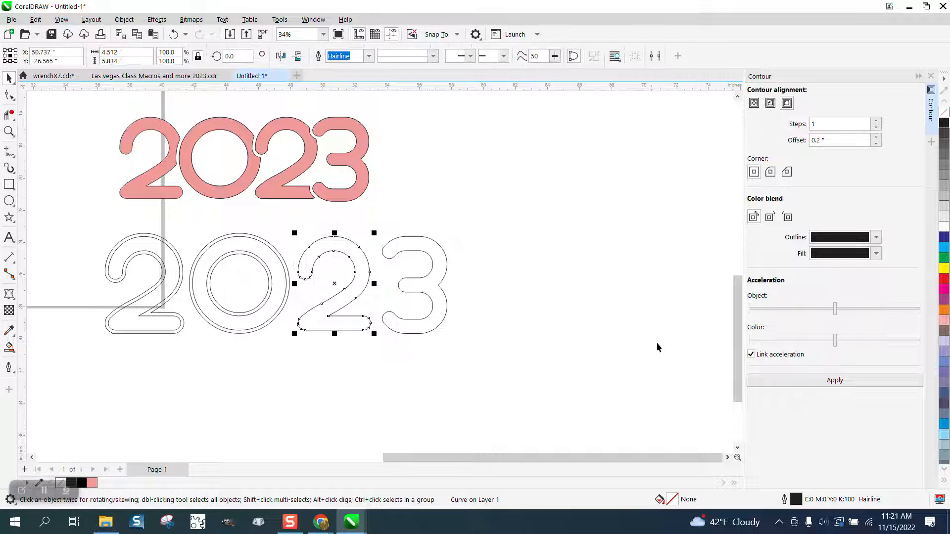
{"action": "left_click", "coordinate": [858, 386]}
{"action": "left_click_drag", "start_coordinate": [375, 219], "coordinate": [499, 354]}
{"action": "left_click", "coordinate": [836, 382]}
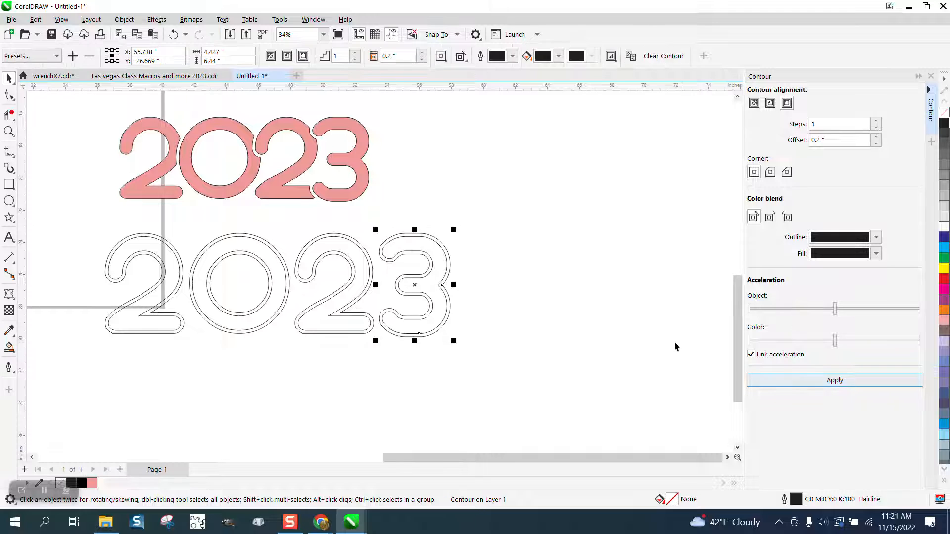
- Select all the contoured digits and break the contours apart
{"action": "left_click_drag", "start_coordinate": [94, 216], "coordinate": [501, 357]}
{"action": "left_click", "coordinate": [124, 19]}
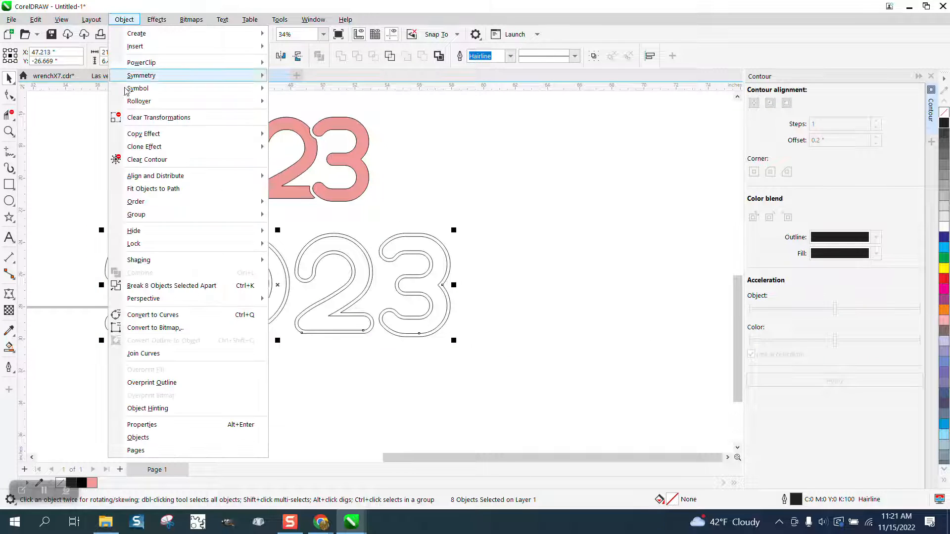
{"action": "left_click", "coordinate": [167, 287]}
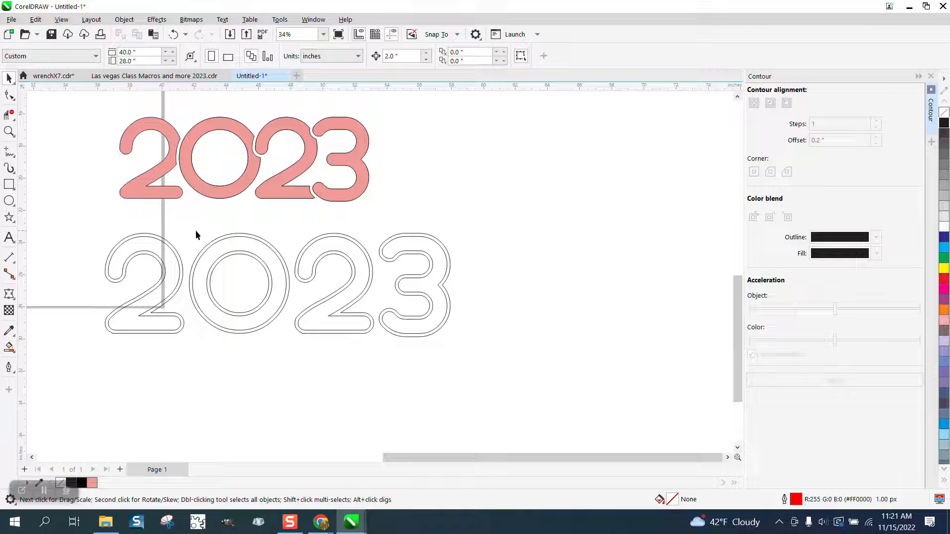
- Slide the 0 with its contour left so it overlaps the first 2
{"action": "left_click", "coordinate": [9, 131]}
{"action": "left_click_drag", "start_coordinate": [97, 207], "coordinate": [462, 377]}
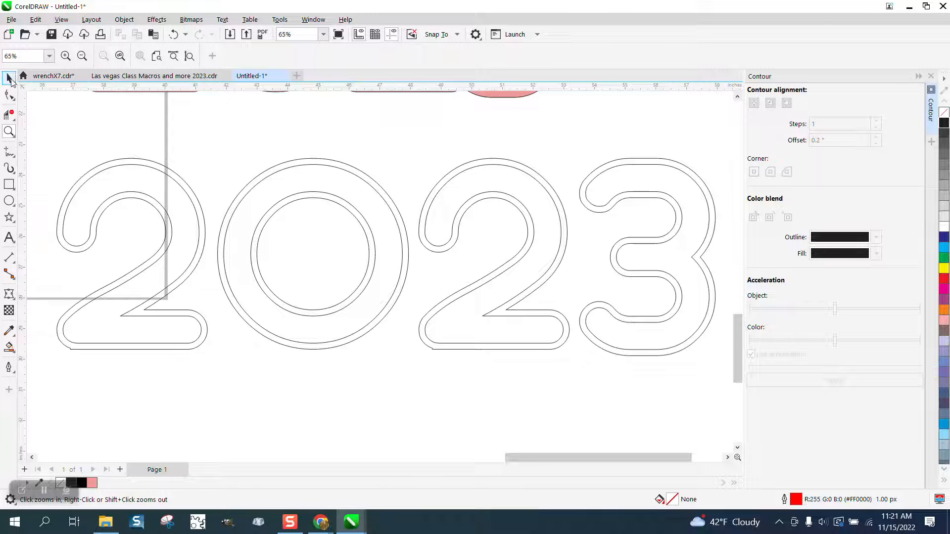
{"action": "left_click", "coordinate": [9, 78]}
{"action": "left_click_drag", "start_coordinate": [319, 309], "coordinate": [415, 357]}
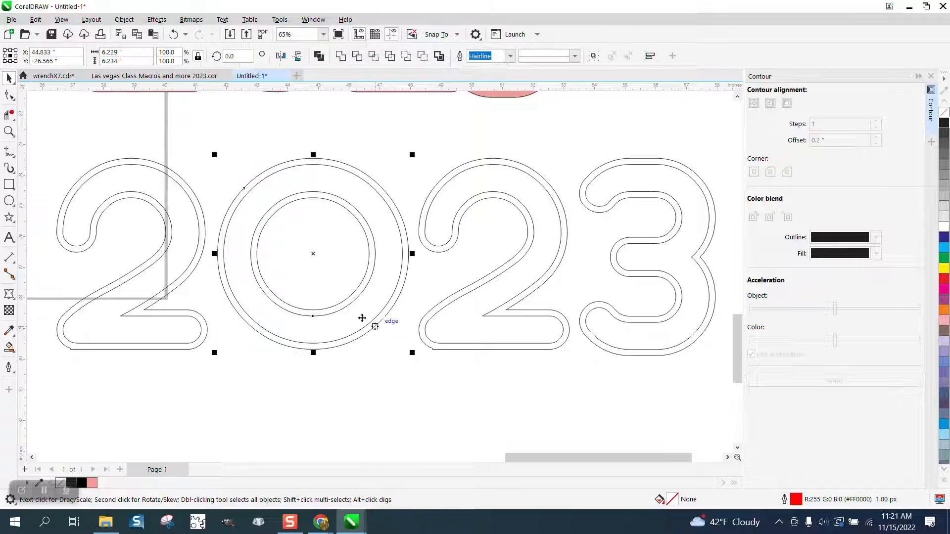
{"action": "left_click_drag", "start_coordinate": [316, 255], "coordinate": [279, 258]}
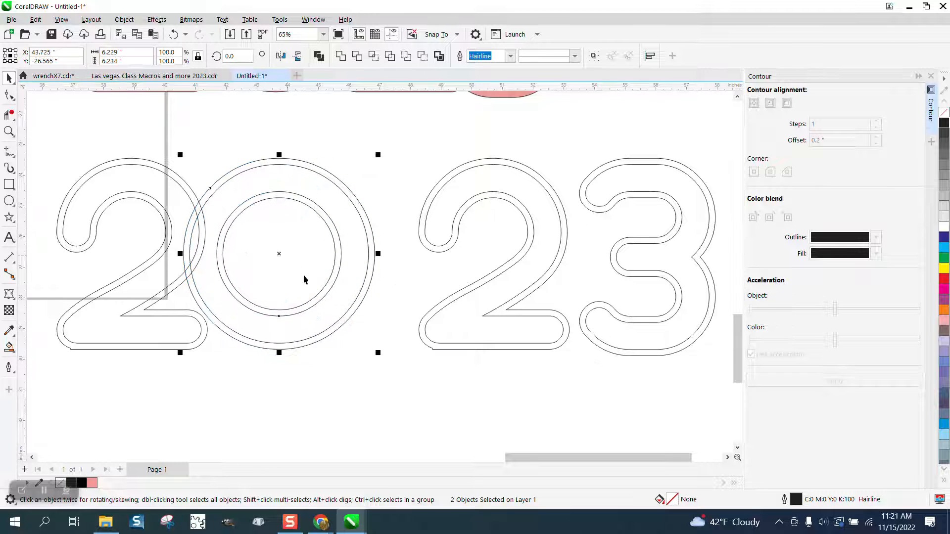
- Shift the second 2 and the 3 leftward so each overlaps the digit before it
{"action": "left_click_drag", "start_coordinate": [399, 149], "coordinate": [569, 364]}
{"action": "left_click_drag", "start_coordinate": [496, 254], "coordinate": [432, 255]}
{"action": "left_click_drag", "start_coordinate": [550, 157], "coordinate": [708, 341]}
{"action": "left_click_drag", "start_coordinate": [560, 259], "coordinate": [464, 259]}
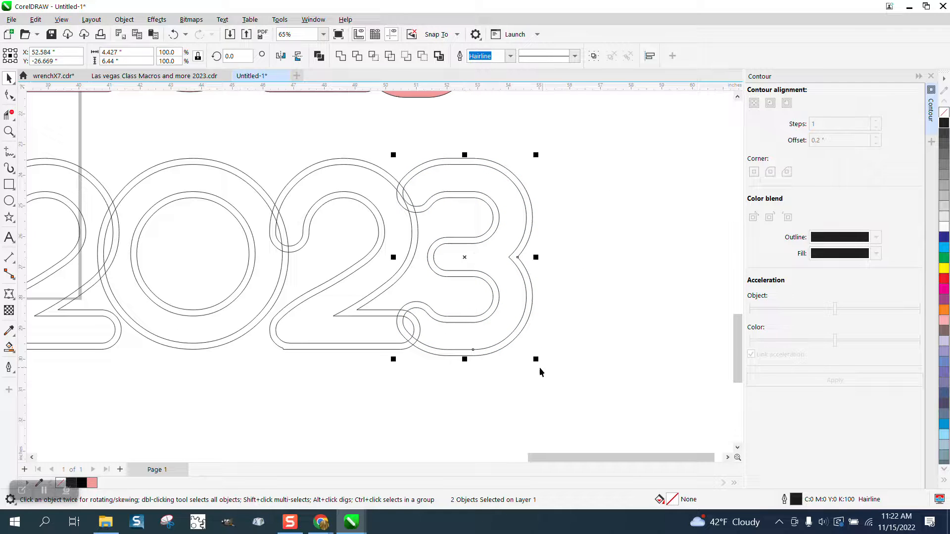
- Delete the overlapping outline segments between the 2, the 0 and the second 2 with Virtual Segment Delete
{"action": "scroll", "coordinate": [507, 350], "scroll_direction": "down", "scroll_amount": 1}
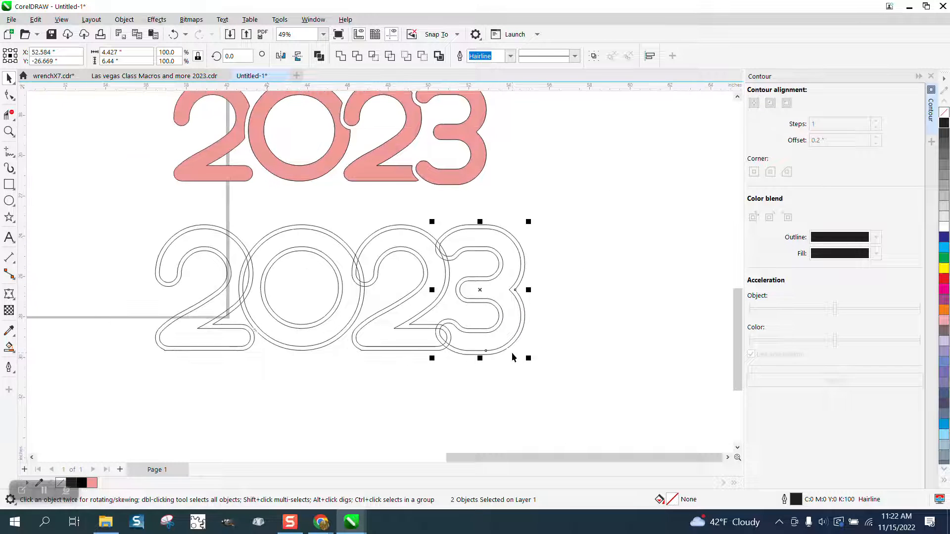
{"action": "left_click", "coordinate": [8, 132]}
{"action": "left_click_drag", "start_coordinate": [155, 207], "coordinate": [472, 429]}
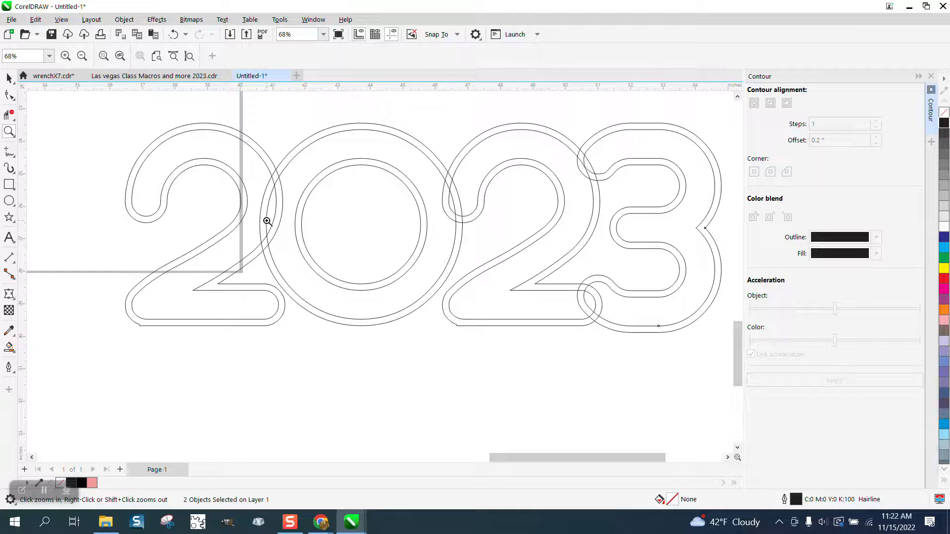
{"action": "left_click", "coordinate": [8, 115]}
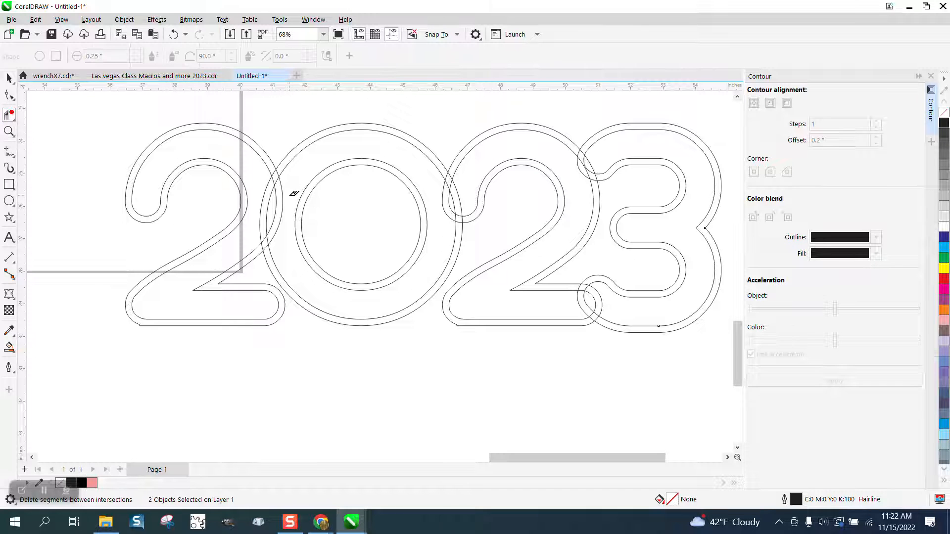
{"action": "left_click", "coordinate": [285, 200]}
{"action": "left_click", "coordinate": [282, 201]}
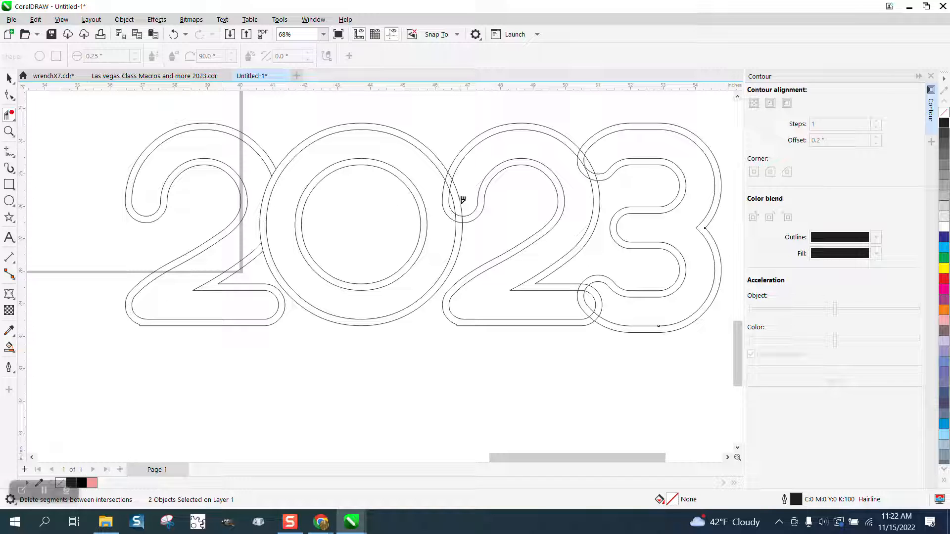
{"action": "left_click", "coordinate": [454, 200]}
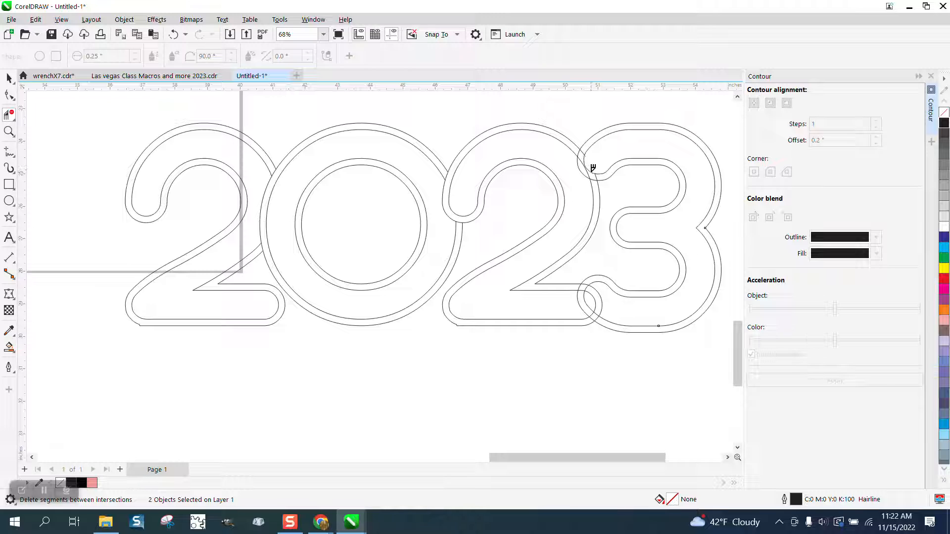
- Delete the overlapping outline segments where the second 2 meets the 3 with Virtual Segment Delete
{"action": "left_click", "coordinate": [9, 131]}
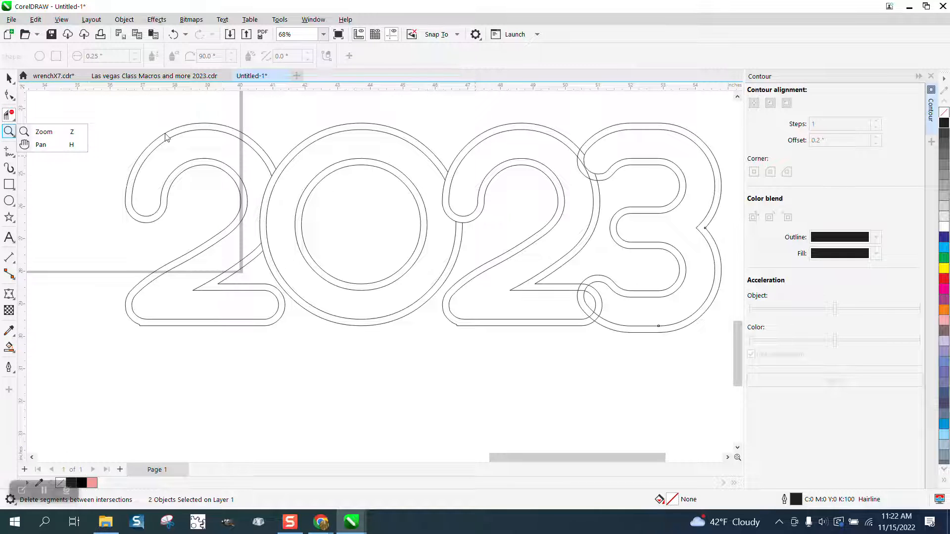
{"action": "left_click", "coordinate": [52, 133]}
{"action": "left_click", "coordinate": [708, 251]}
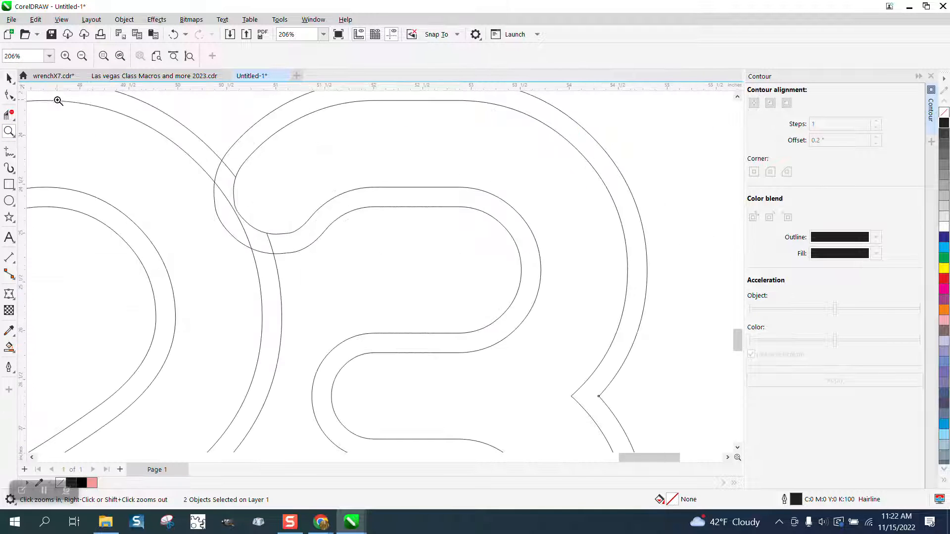
{"action": "left_click", "coordinate": [9, 115]}
{"action": "left_click", "coordinate": [228, 168]}
{"action": "left_click", "coordinate": [224, 195]}
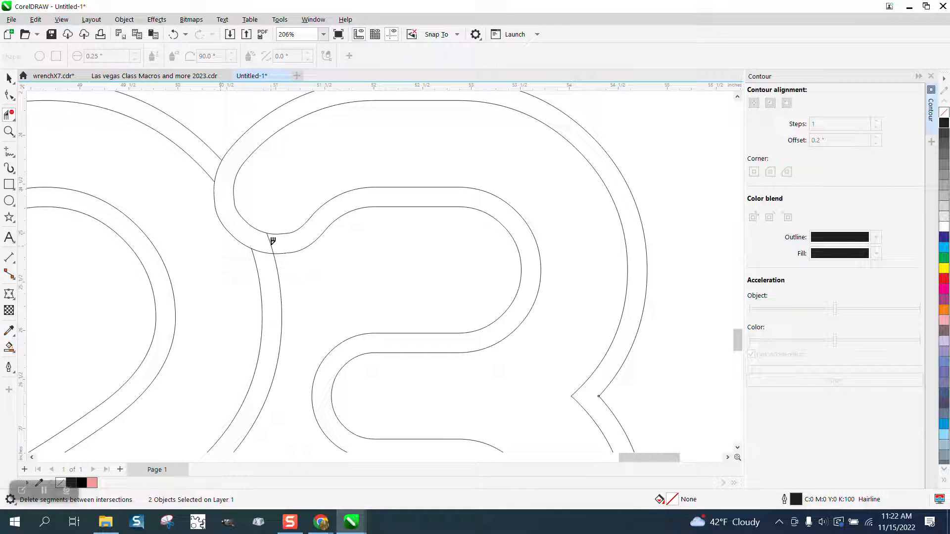
{"action": "scroll", "coordinate": [273, 241], "scroll_direction": "down", "scroll_amount": 3}
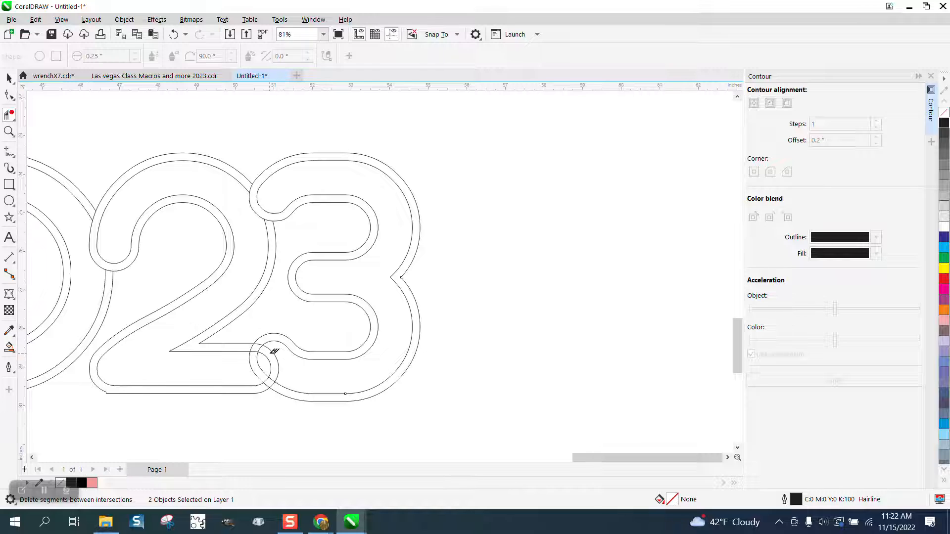
{"action": "left_click", "coordinate": [273, 360]}
{"action": "scroll", "coordinate": [337, 391], "scroll_direction": "down", "scroll_amount": 2}
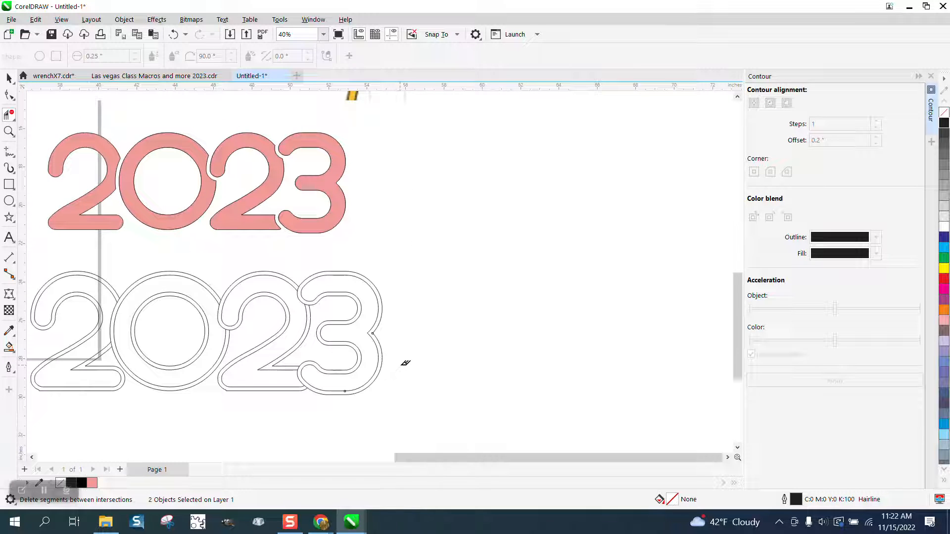
- Fill the inner regions of the 2, 0, 2 and 3 with the pink color using Smart Fill
{"action": "scroll", "coordinate": [405, 363], "scroll_direction": "down", "scroll_amount": 1}
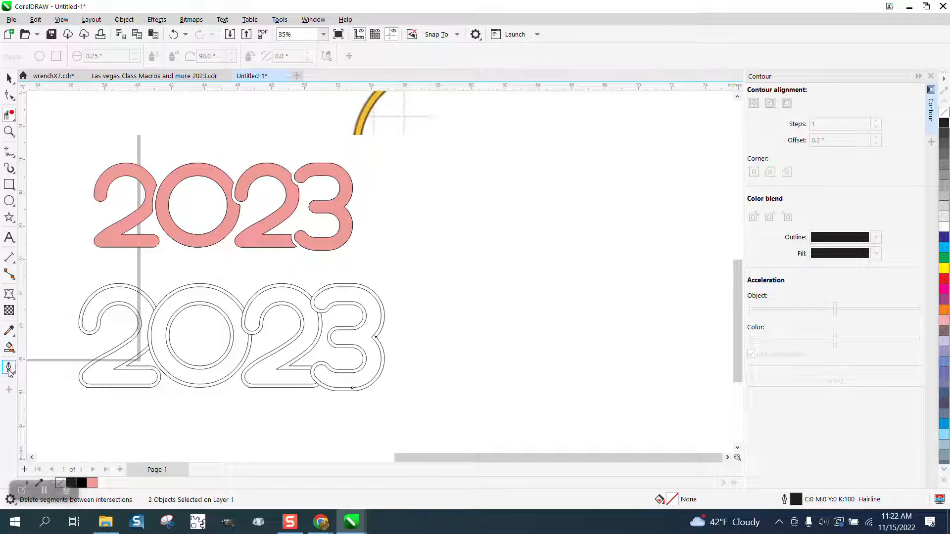
{"action": "left_click", "coordinate": [10, 349]}
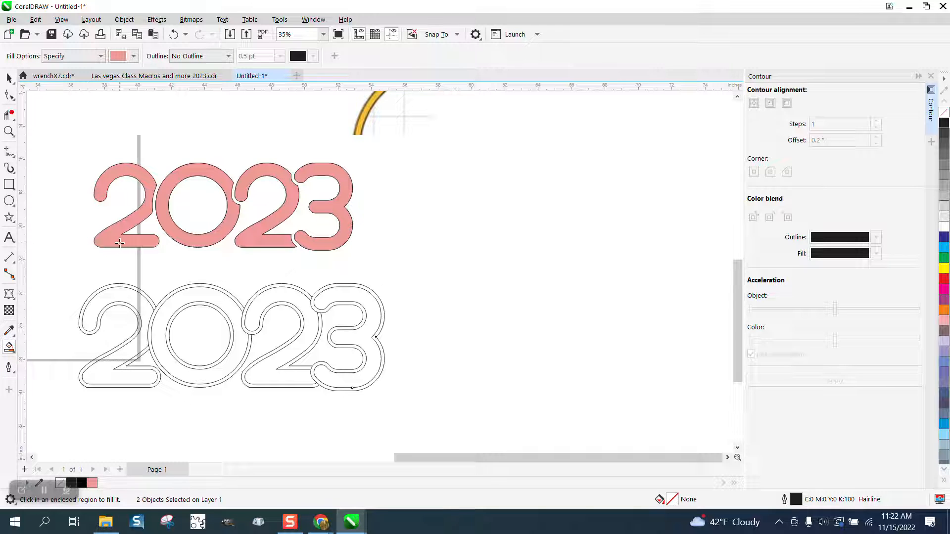
{"action": "left_click", "coordinate": [127, 296]}
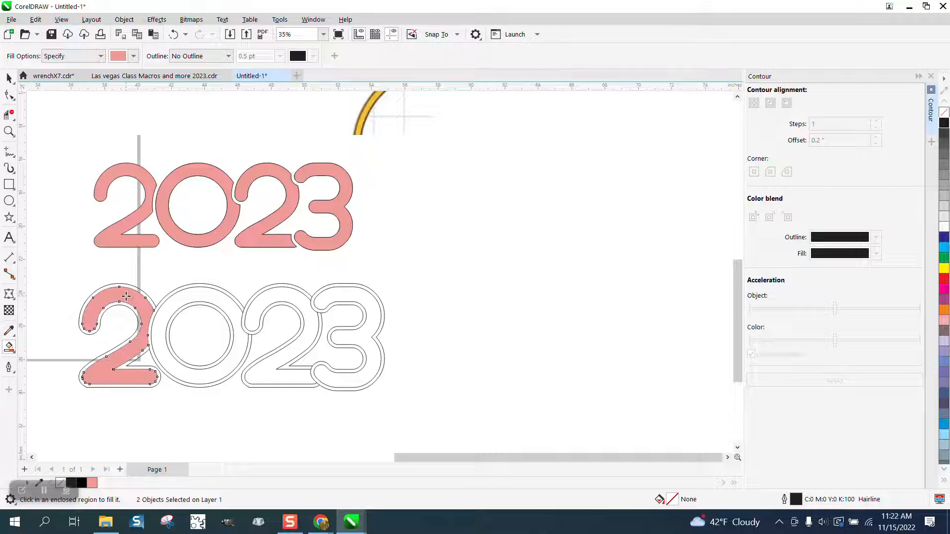
{"action": "left_click", "coordinate": [204, 296]}
{"action": "left_click", "coordinate": [269, 298]}
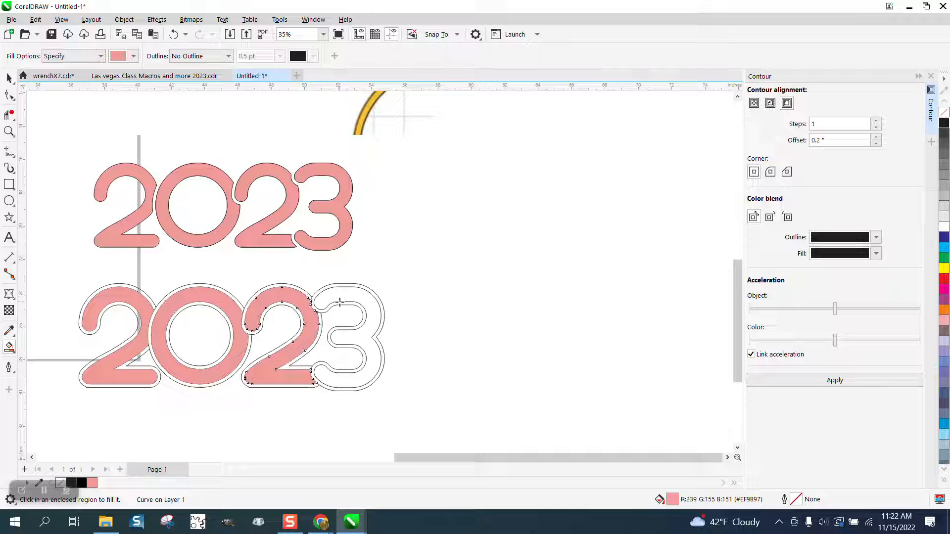
{"action": "left_click", "coordinate": [352, 293]}
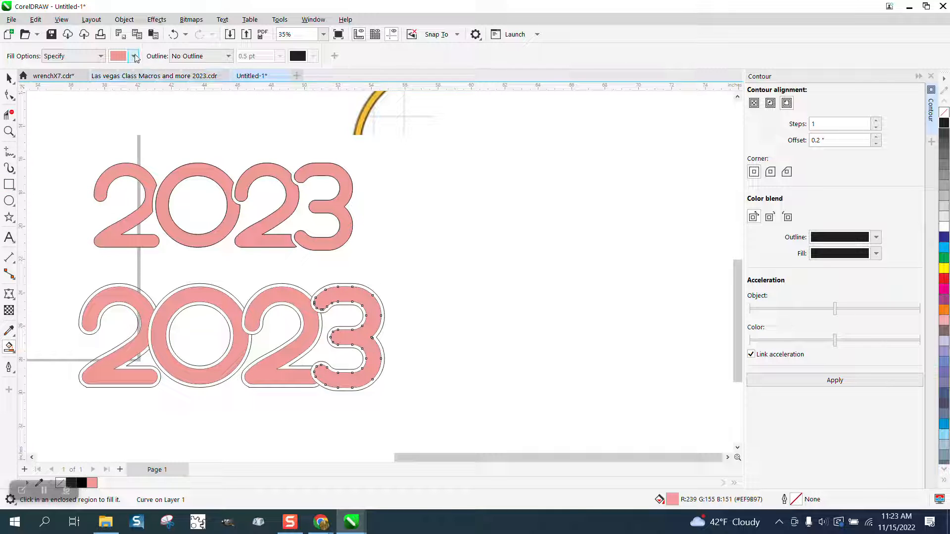
- Switch the Smart Fill color to white and try filling across the outlined text by dragging, then undo it
{"action": "left_click", "coordinate": [134, 56]}
{"action": "left_click", "coordinate": [154, 80]}
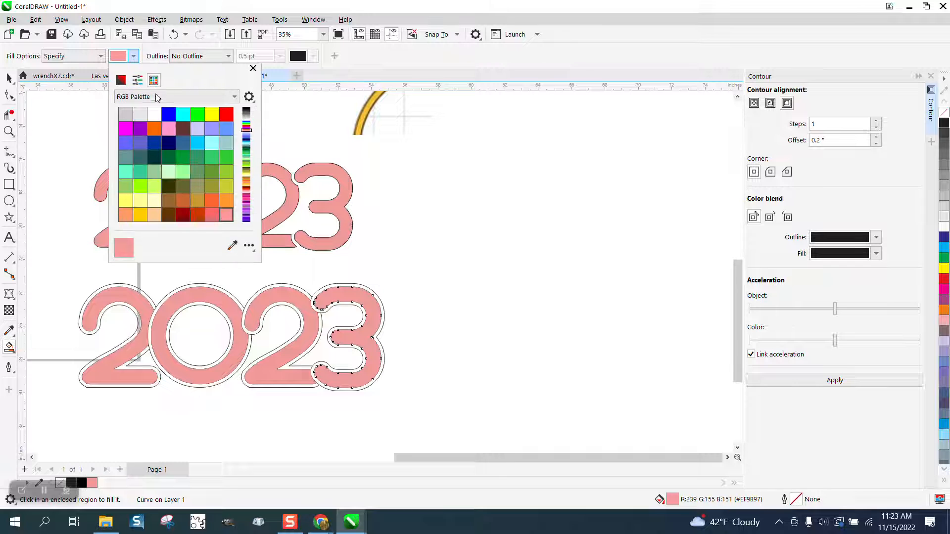
{"action": "left_click", "coordinate": [154, 114]}
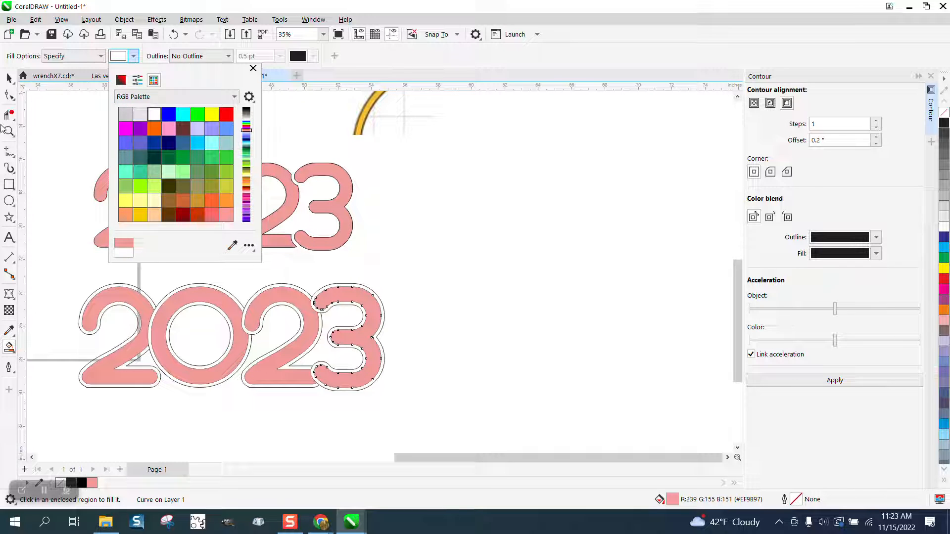
{"action": "left_click_drag", "start_coordinate": [75, 269], "coordinate": [415, 392]}
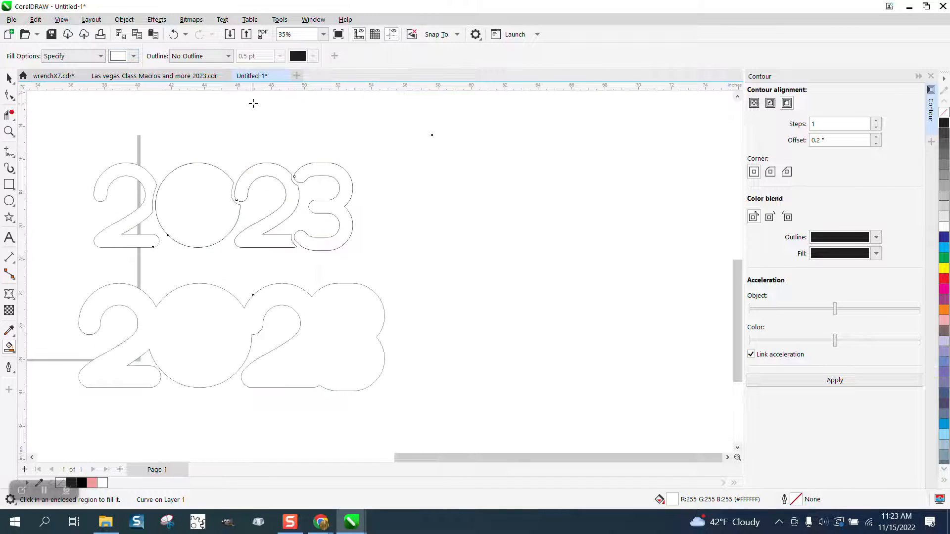
{"action": "left_click", "coordinate": [173, 34]}
- Fill the outer contour band around each digit with white using Smart Fill
{"action": "left_click", "coordinate": [7, 132]}
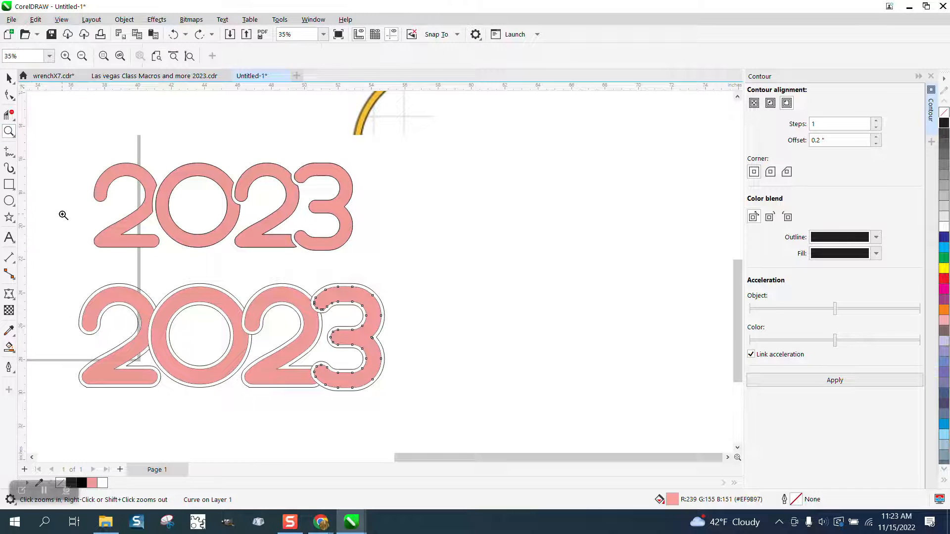
{"action": "left_click_drag", "start_coordinate": [65, 259], "coordinate": [428, 386]}
{"action": "left_click", "coordinate": [9, 348]}
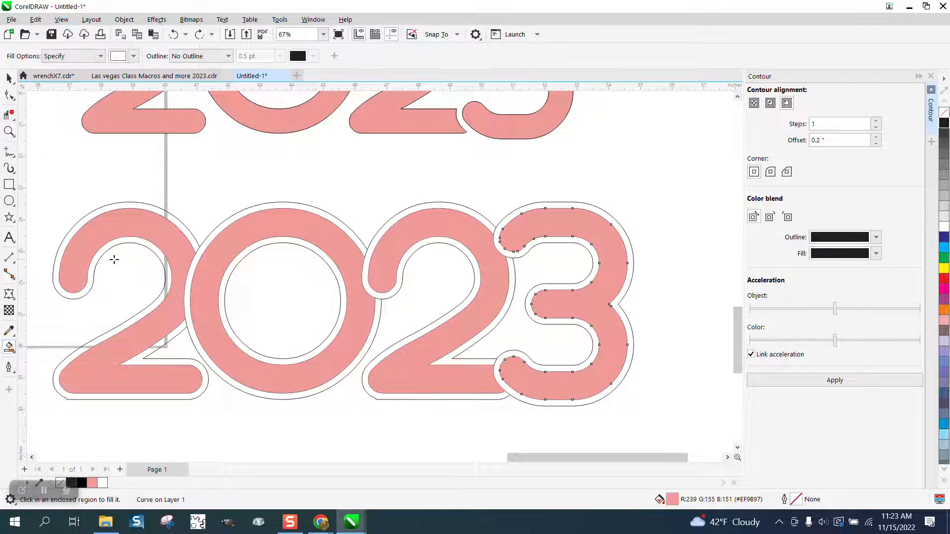
{"action": "left_click", "coordinate": [140, 205]}
{"action": "left_click", "coordinate": [287, 206]}
{"action": "left_click", "coordinate": [290, 239]}
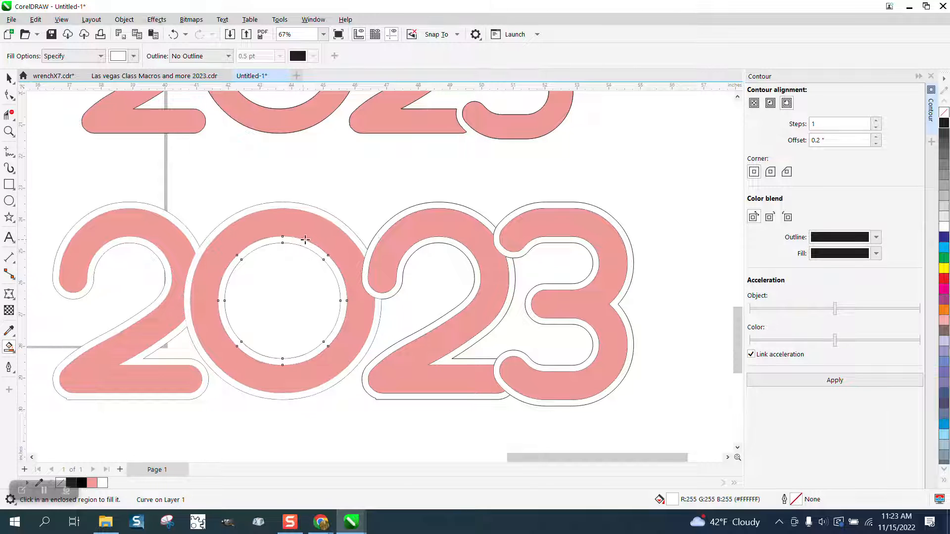
{"action": "left_click", "coordinate": [382, 231]}
{"action": "left_click", "coordinate": [510, 223]}
{"action": "scroll", "coordinate": [435, 228], "scroll_direction": "down", "scroll_amount": 1}
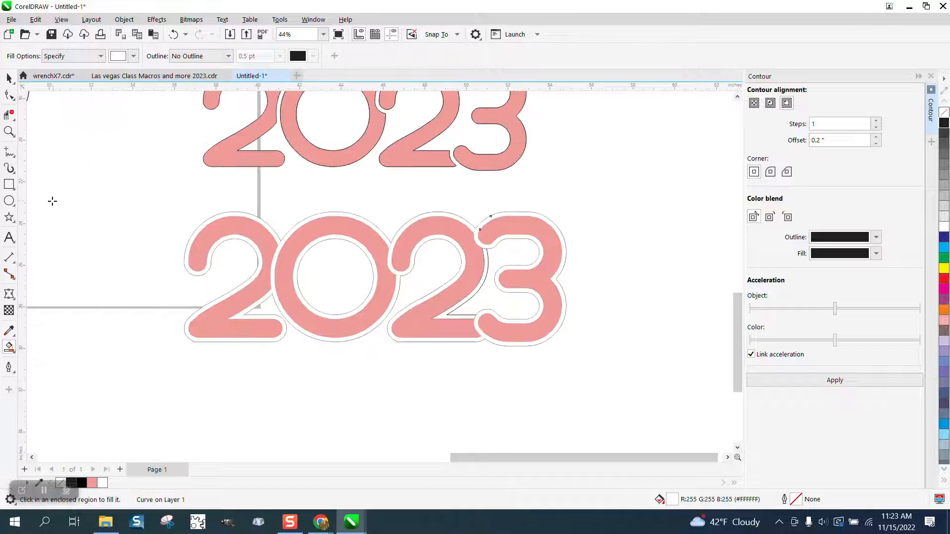
- Draw a rectangle about 22.8 by 8.9 inches around the outlined text and fill it blue (C100 M100 Y0 K0)
{"action": "left_click", "coordinate": [9, 184]}
{"action": "left_click_drag", "start_coordinate": [143, 208], "coordinate": [619, 393]}
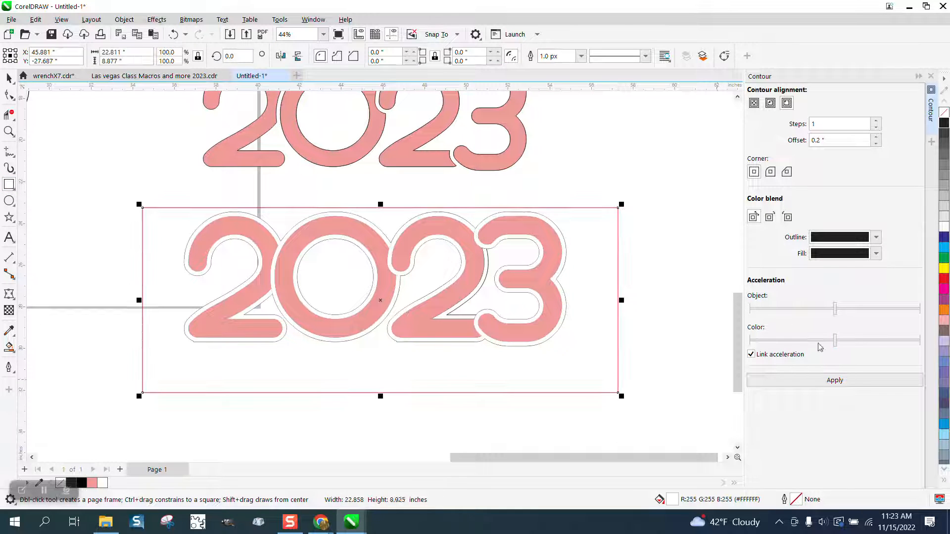
{"action": "left_click", "coordinate": [944, 237]}
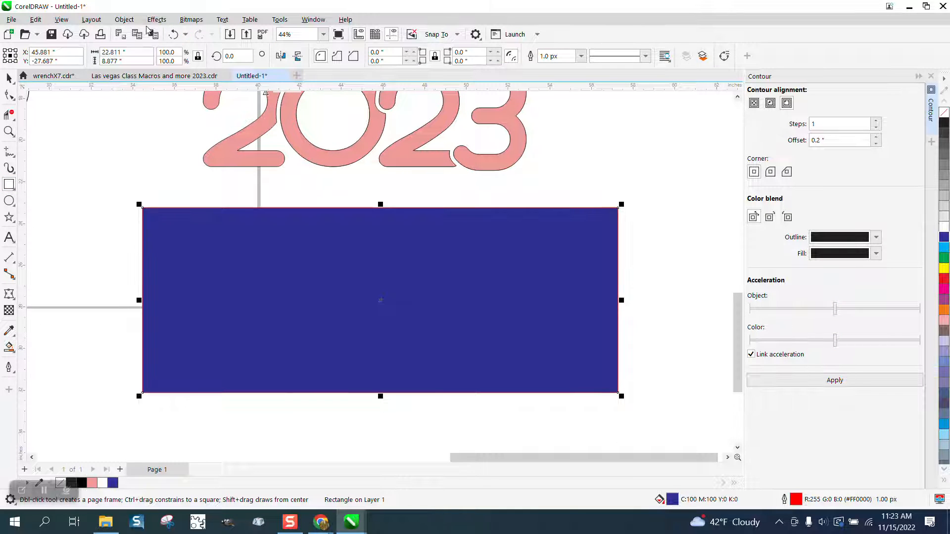
- Send the blue rectangle to the back of the page and deselect it
{"action": "left_click", "coordinate": [124, 19]}
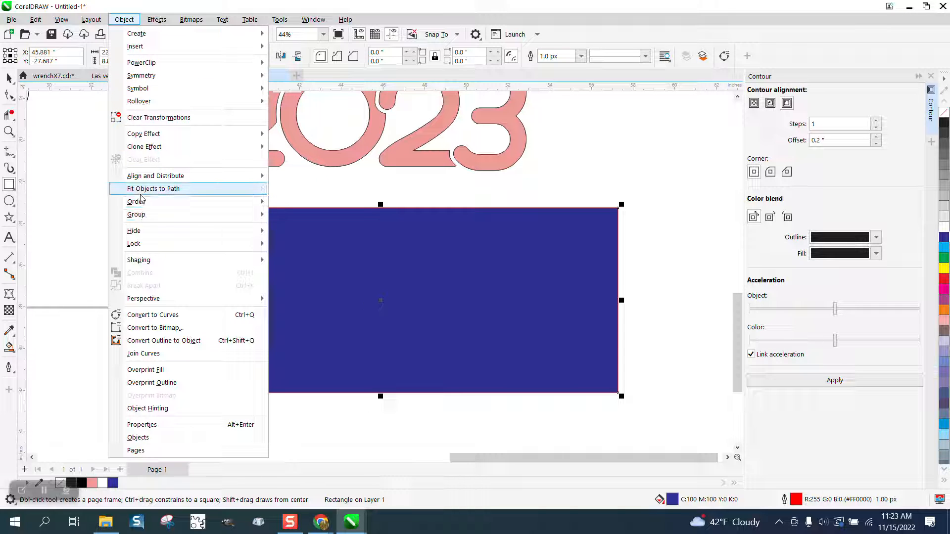
{"action": "mouse_move", "coordinate": [203, 204]}
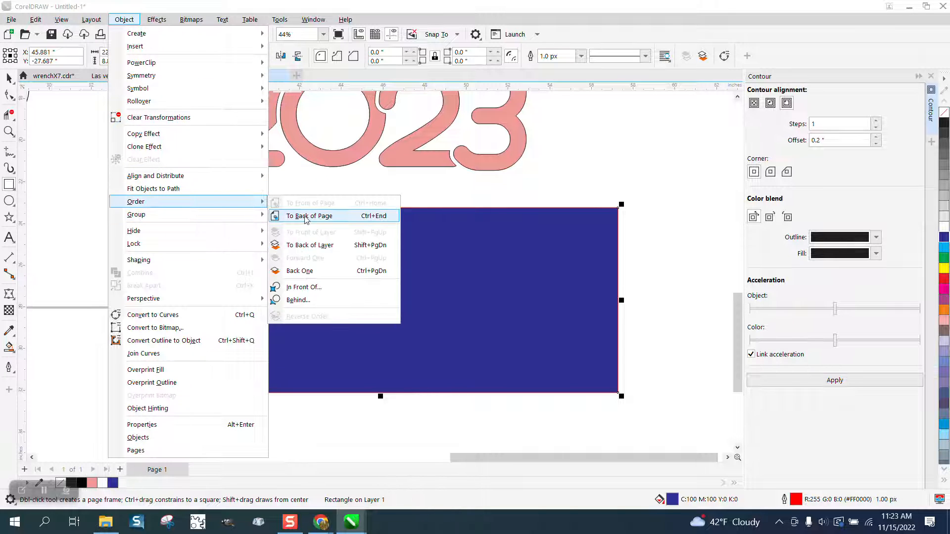
{"action": "left_click", "coordinate": [298, 213]}
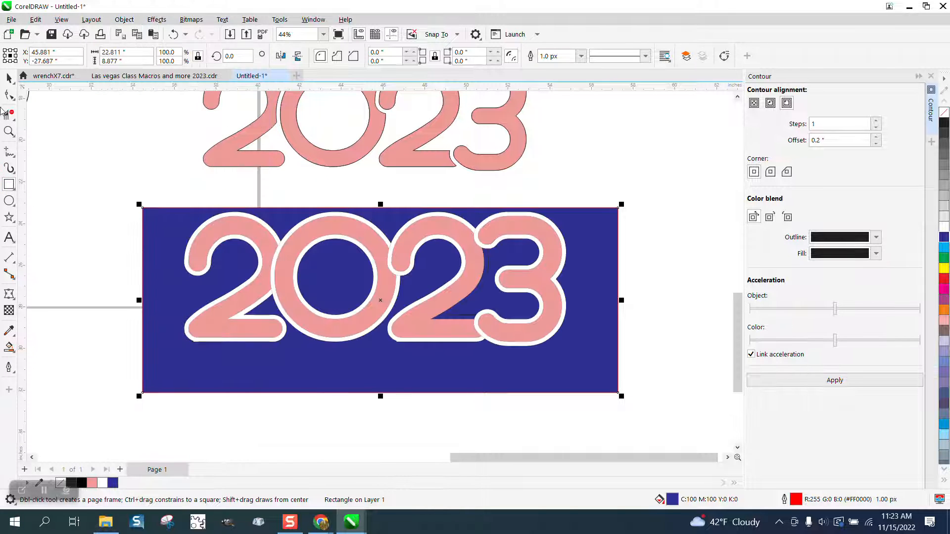
{"action": "left_click", "coordinate": [8, 78]}
{"action": "left_click", "coordinate": [674, 281]}
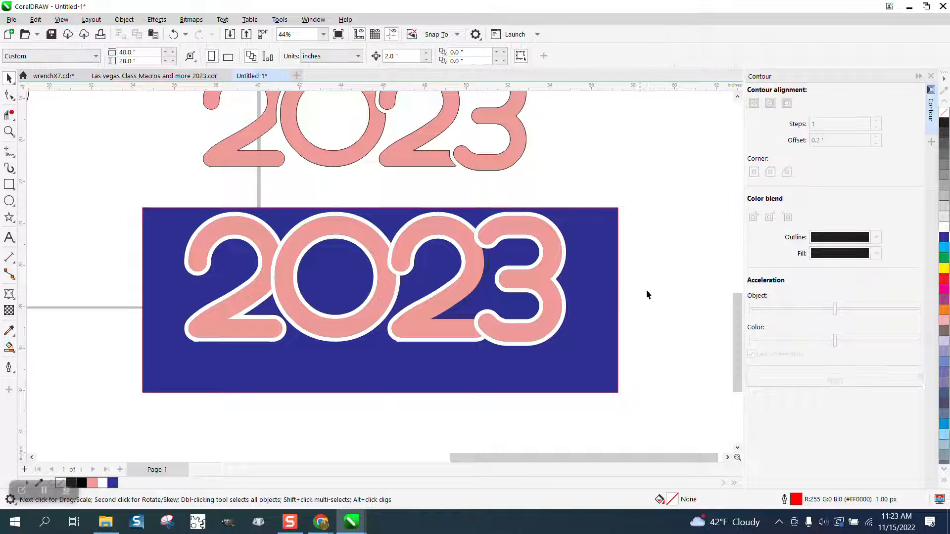
- Undo the rectangle nudge, the blue background rectangle and the white contour fills
{"action": "left_click_drag", "start_coordinate": [619, 300], "coordinate": [617, 285]}
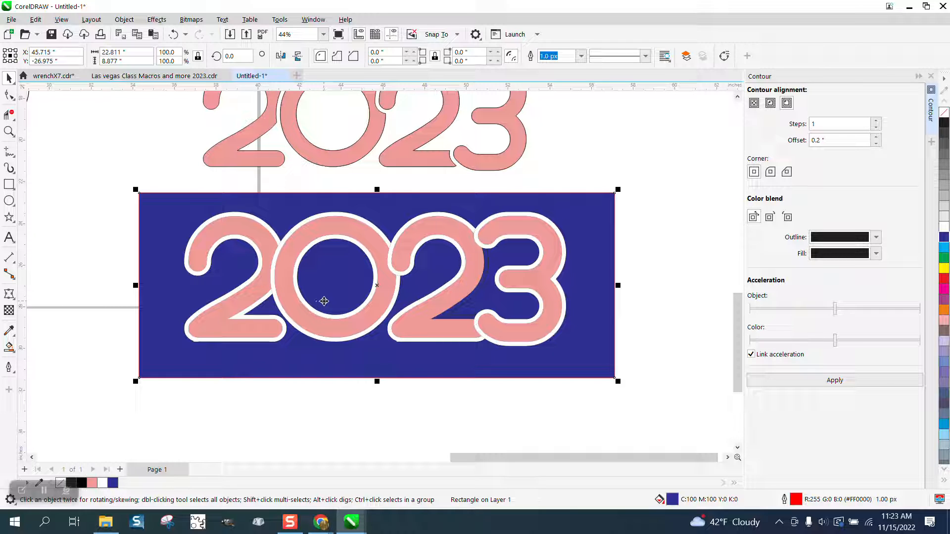
{"action": "left_click", "coordinate": [173, 35]}
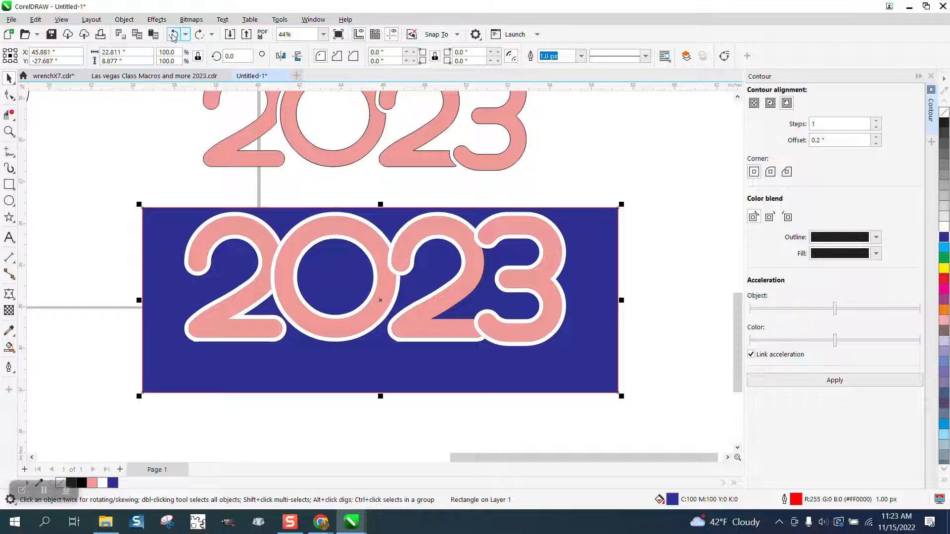
{"action": "left_click", "coordinate": [173, 35]}
{"action": "left_click", "coordinate": [174, 35]}
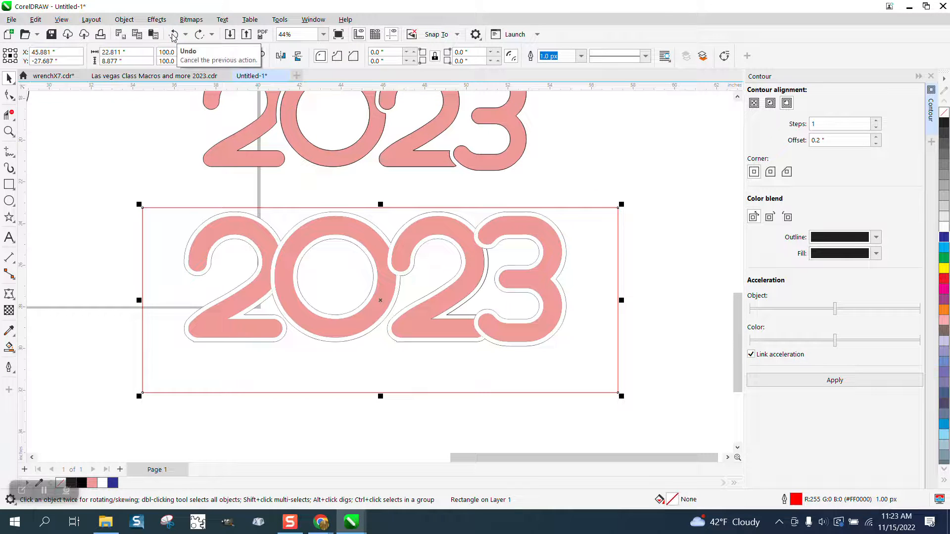
{"action": "left_click", "coordinate": [174, 35]}
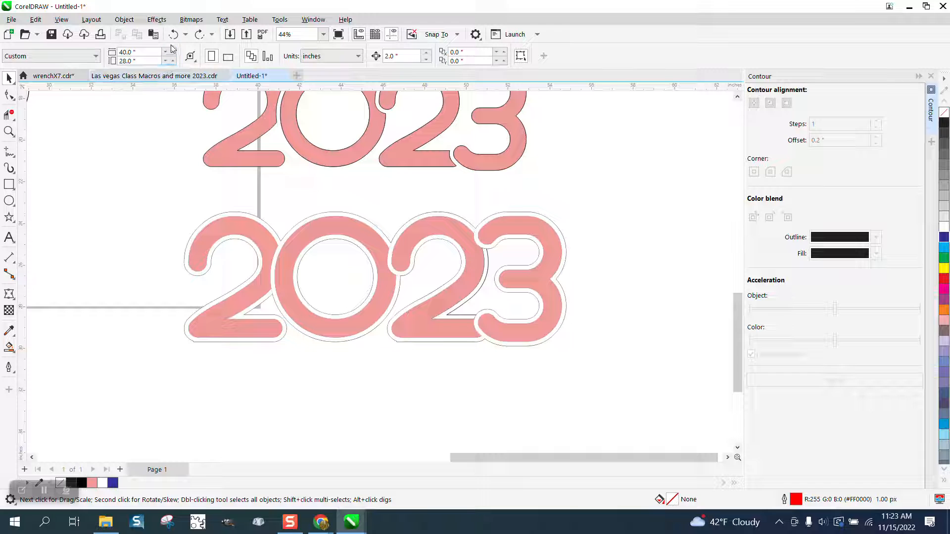
{"action": "left_click", "coordinate": [174, 35]}
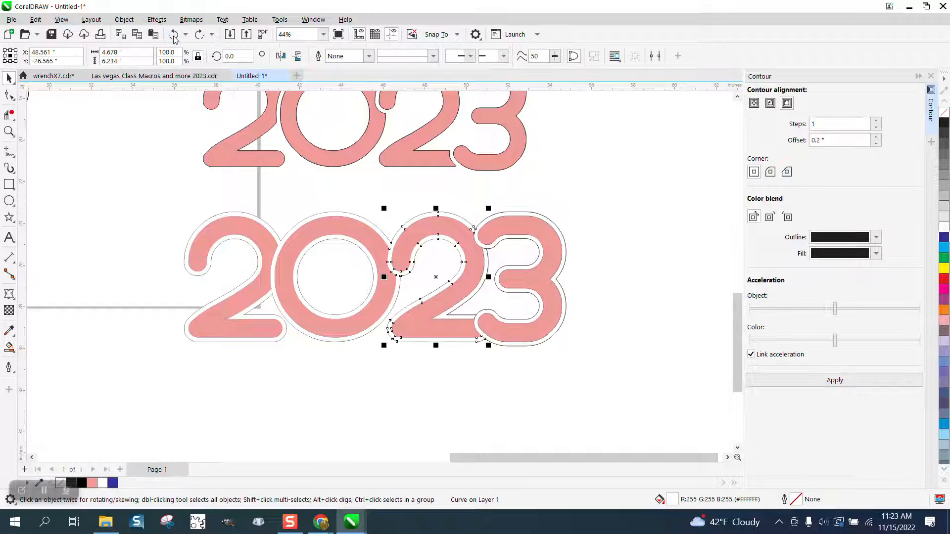
{"action": "left_click", "coordinate": [174, 34]}
{"action": "left_click", "coordinate": [174, 35]}
{"action": "left_click", "coordinate": [174, 34]}
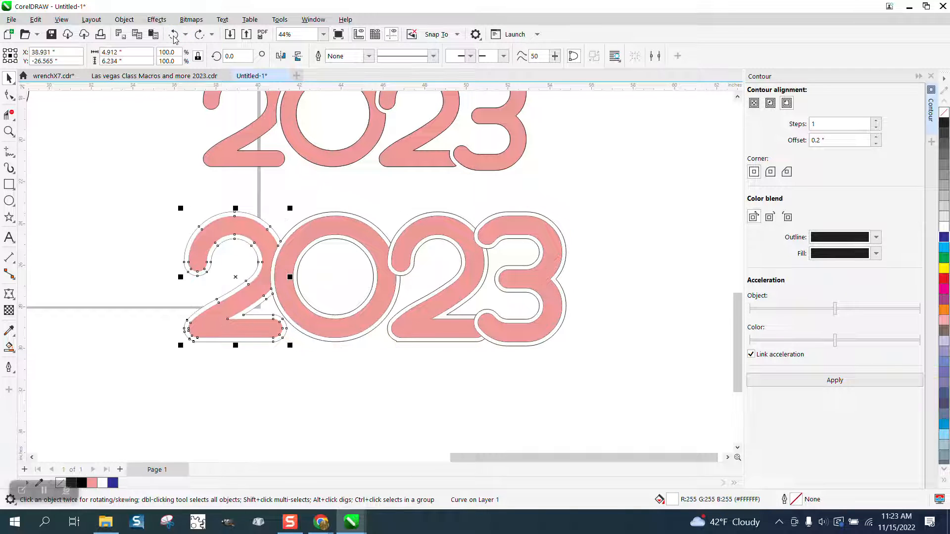
{"action": "left_click", "coordinate": [173, 35]}
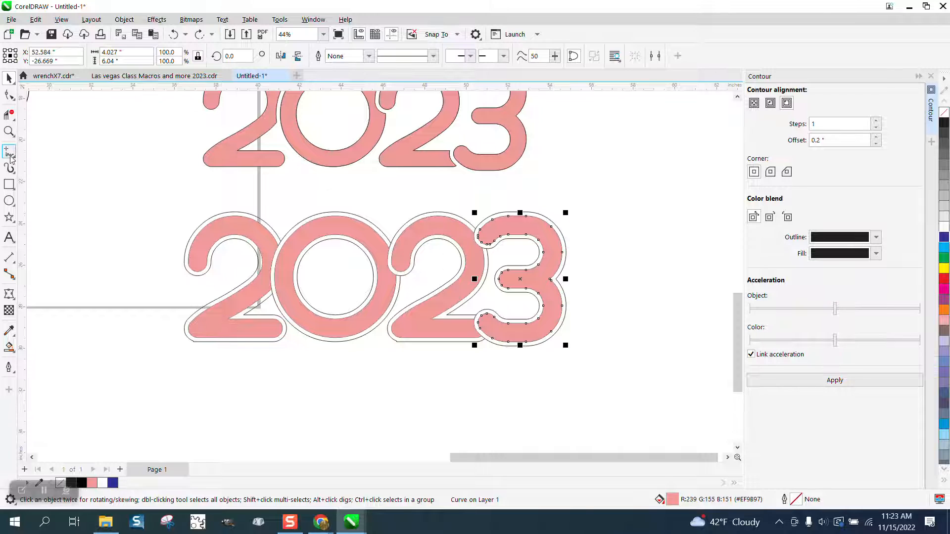
- Draw a rectangle about 23.7 by 8.1 inches around the pink 2023 and fill it blue (C100 M100 Y0 K0)
{"action": "left_click", "coordinate": [9, 184]}
{"action": "left_click_drag", "start_coordinate": [600, 363], "coordinate": [631, 365]}
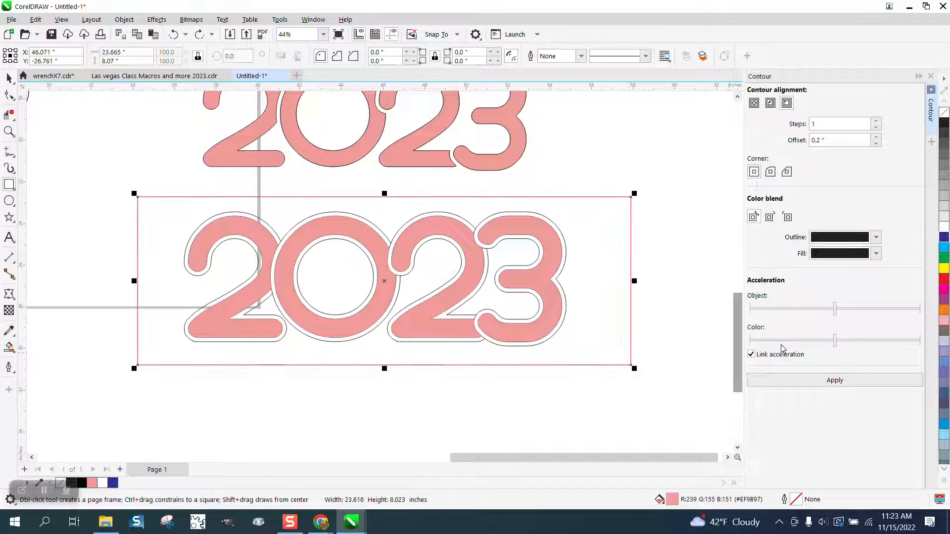
{"action": "right_click", "coordinate": [944, 278]}
{"action": "left_click", "coordinate": [944, 239]}
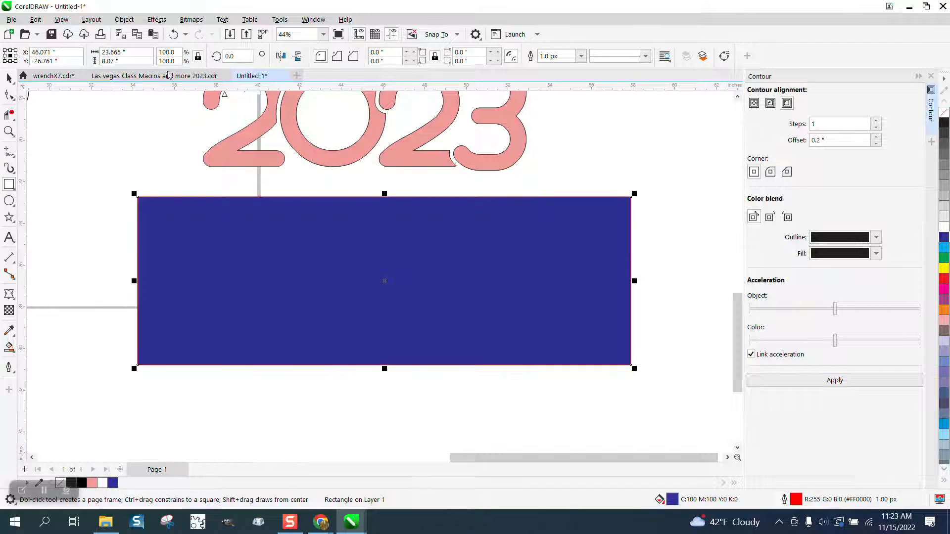
- Move the blue rectangle to the back of the page behind the digits
{"action": "left_click", "coordinate": [123, 19]}
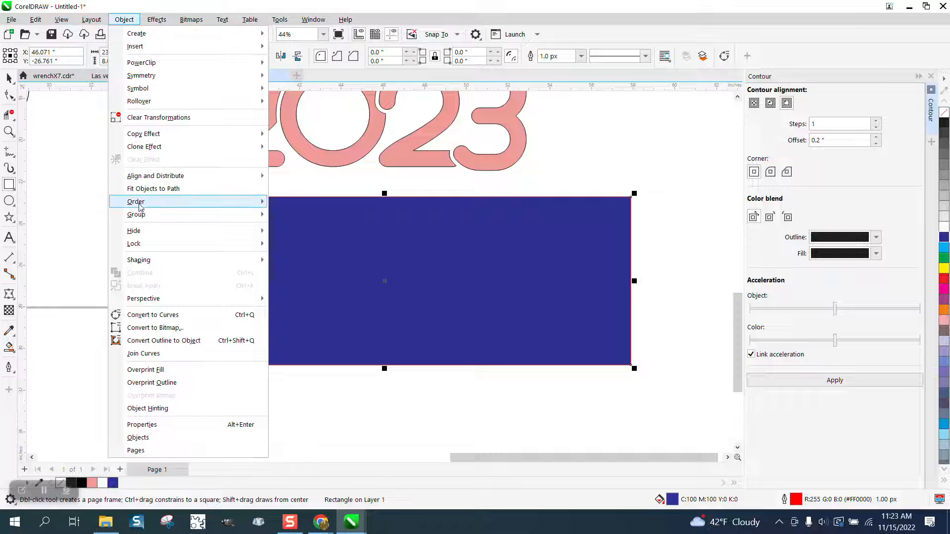
{"action": "mouse_move", "coordinate": [140, 202]}
{"action": "left_click", "coordinate": [327, 216]}
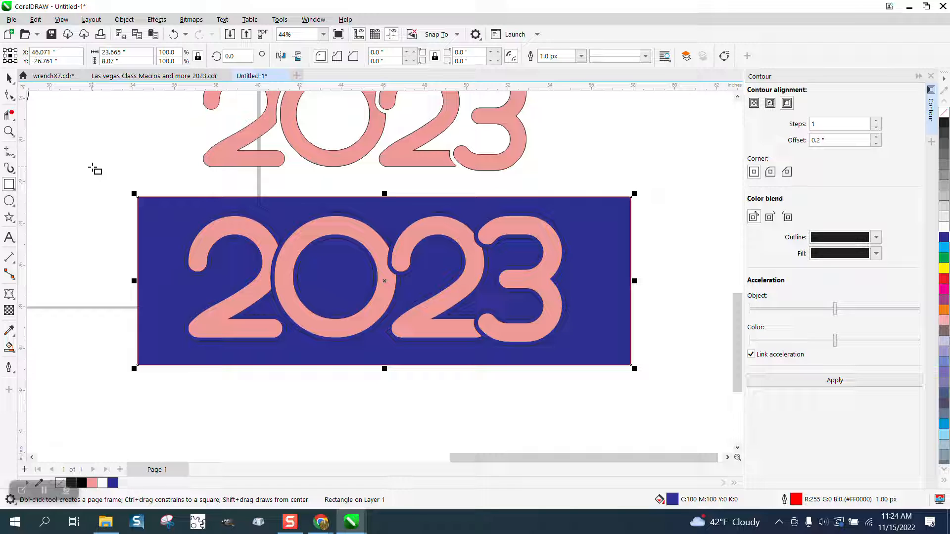
{"action": "left_click", "coordinate": [9, 78]}
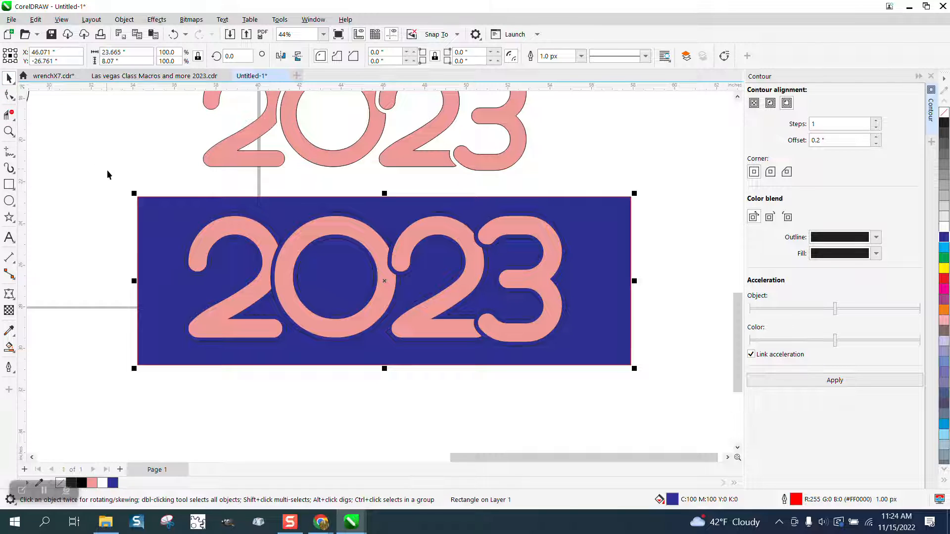
- Move the blue background rectangle down below the pink 2023 digits
{"action": "left_click_drag", "start_coordinate": [152, 226], "coordinate": [153, 420]}
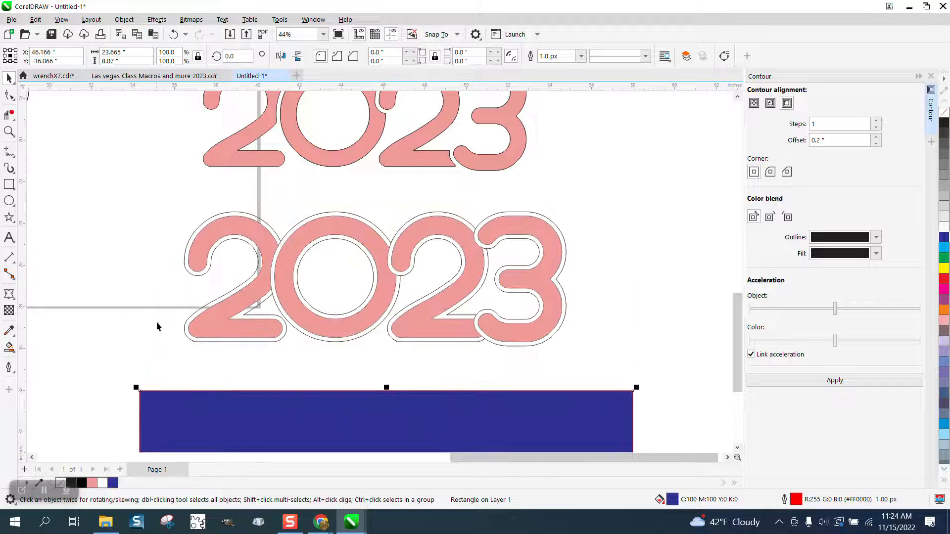
- Remove the outlines from all the pink 2023 digits and deselect them
{"action": "left_click_drag", "start_coordinate": [161, 202], "coordinate": [619, 369]}
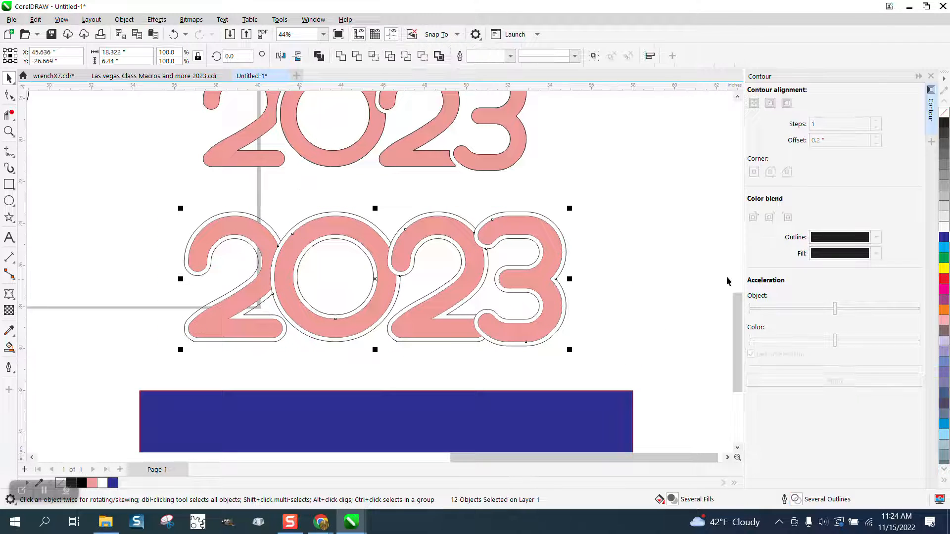
{"action": "right_click", "coordinate": [944, 113]}
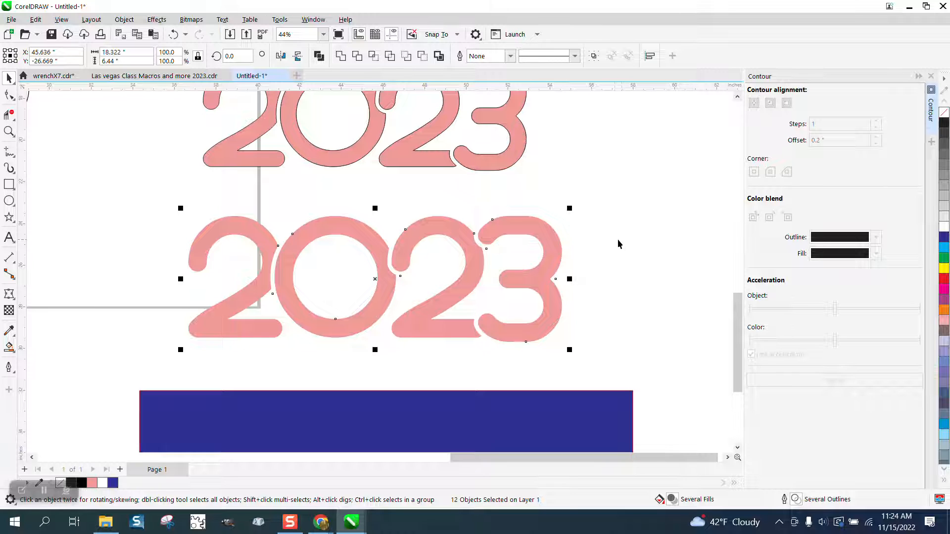
{"action": "scroll", "coordinate": [603, 243], "scroll_direction": "down", "scroll_amount": 1}
{"action": "left_click", "coordinate": [692, 247]}
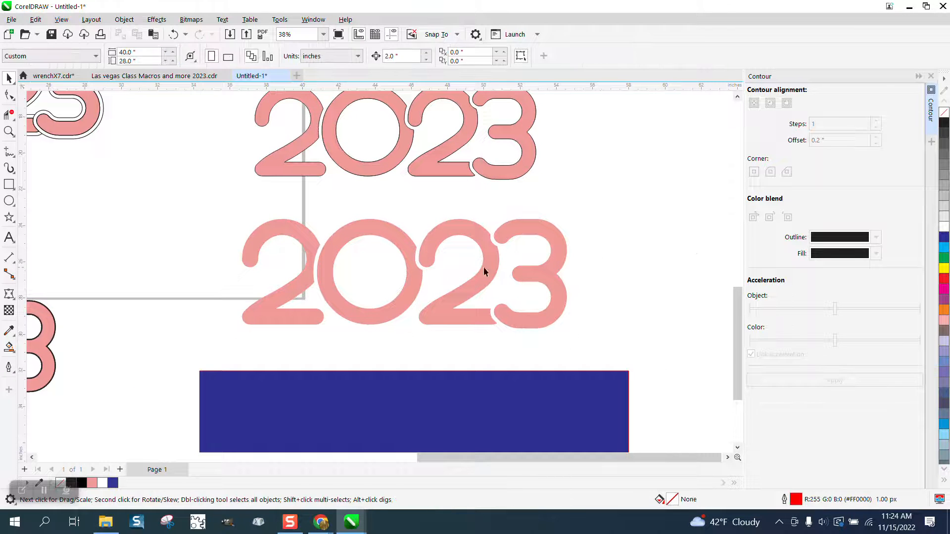
- Give the 0, the second 2 and the 3 black outlines one digit at a time
{"action": "left_click", "coordinate": [308, 245]}
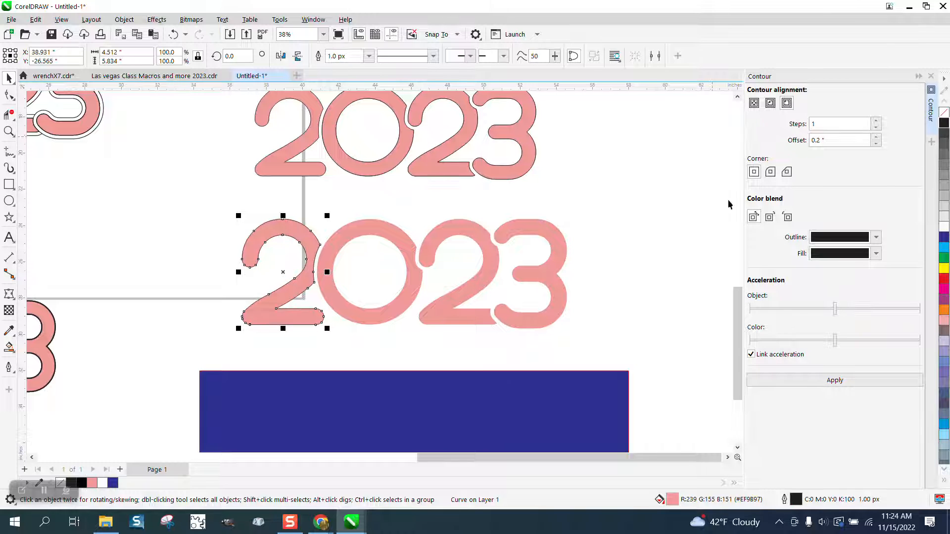
{"action": "left_click", "coordinate": [377, 232]}
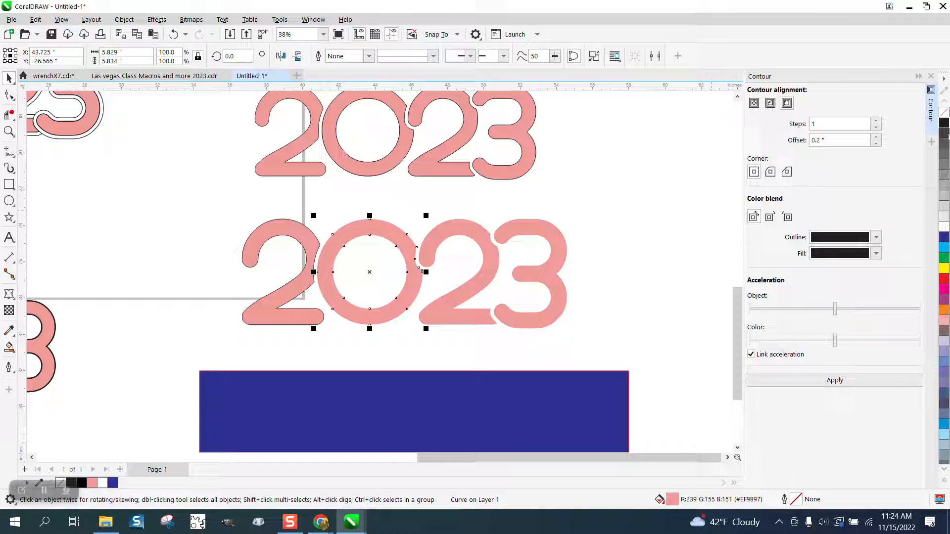
{"action": "right_click", "coordinate": [946, 125]}
{"action": "left_click", "coordinate": [475, 234]}
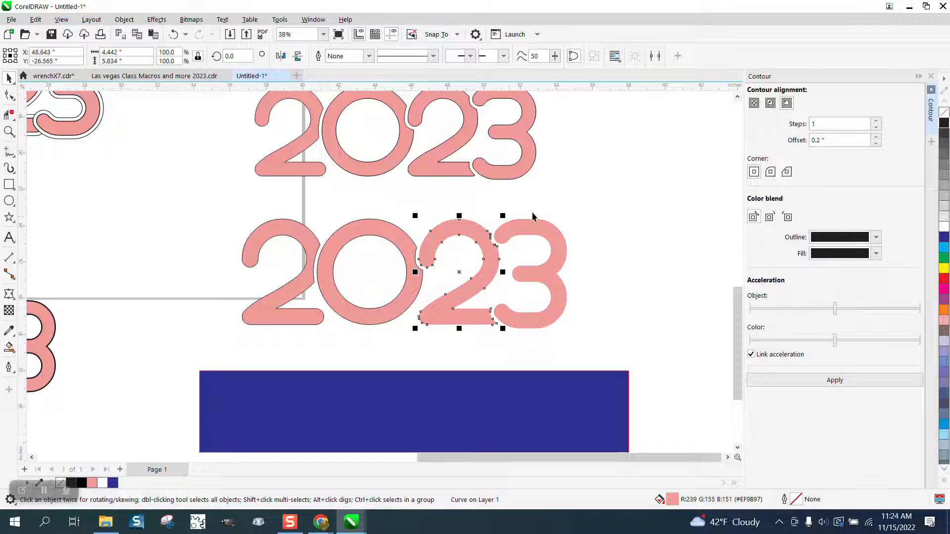
{"action": "right_click", "coordinate": [946, 125]}
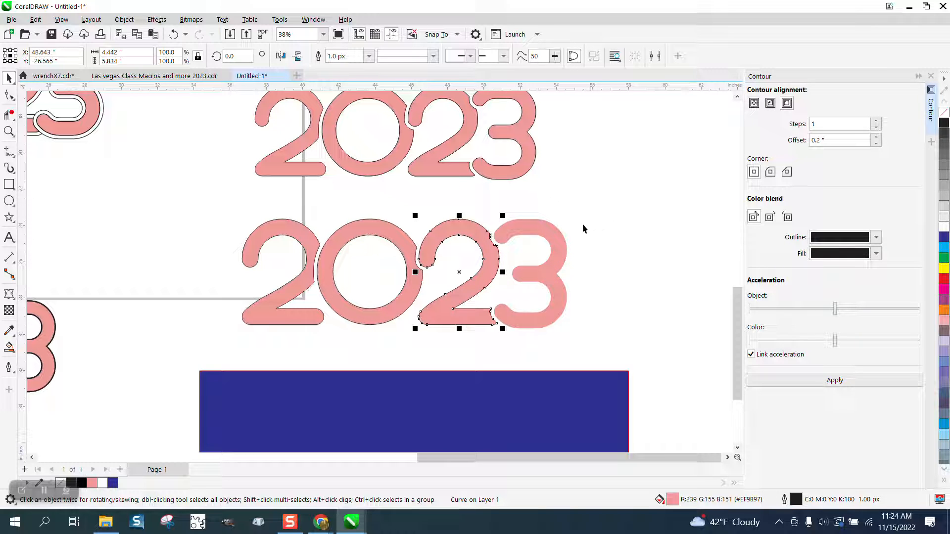
{"action": "left_click", "coordinate": [554, 226]}
{"action": "right_click", "coordinate": [945, 125]}
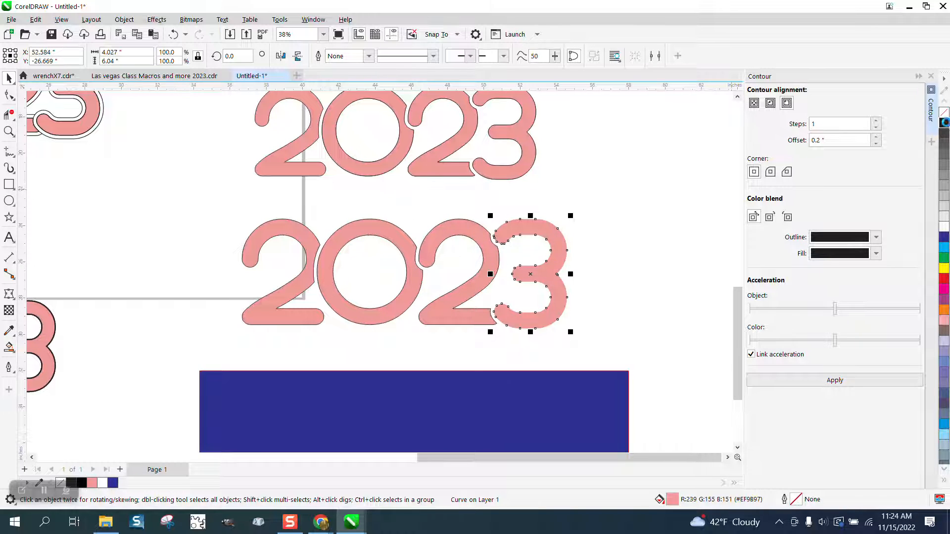
- Select all the digits and set their outline width to 16.0 px
{"action": "left_click_drag", "start_coordinate": [233, 218], "coordinate": [662, 333]}
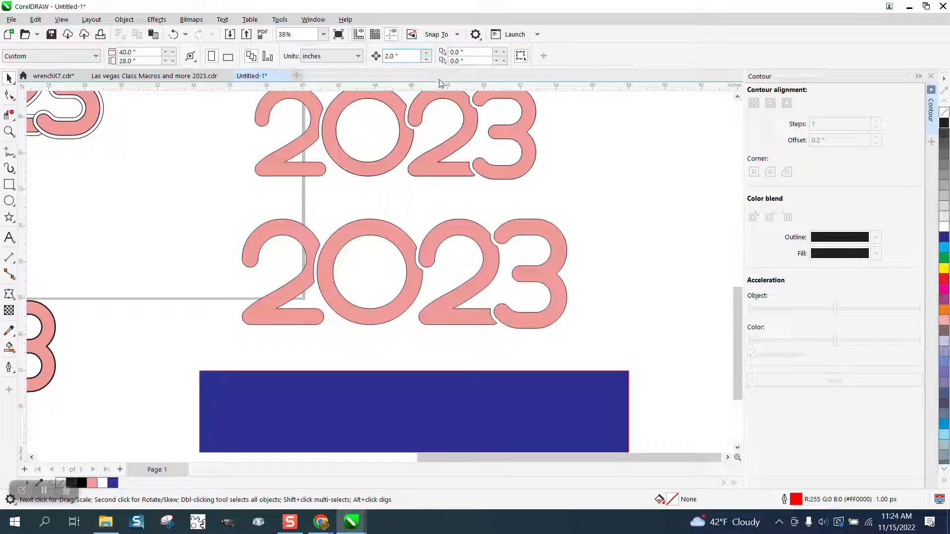
{"action": "left_click_drag", "start_coordinate": [313, 299], "coordinate": [626, 344]}
{"action": "left_click", "coordinate": [512, 56]}
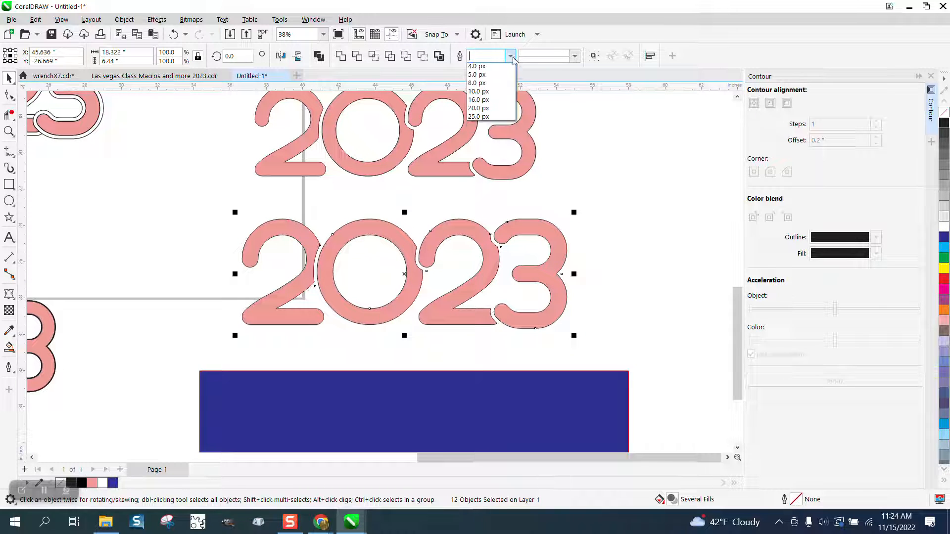
{"action": "left_click", "coordinate": [478, 143]}
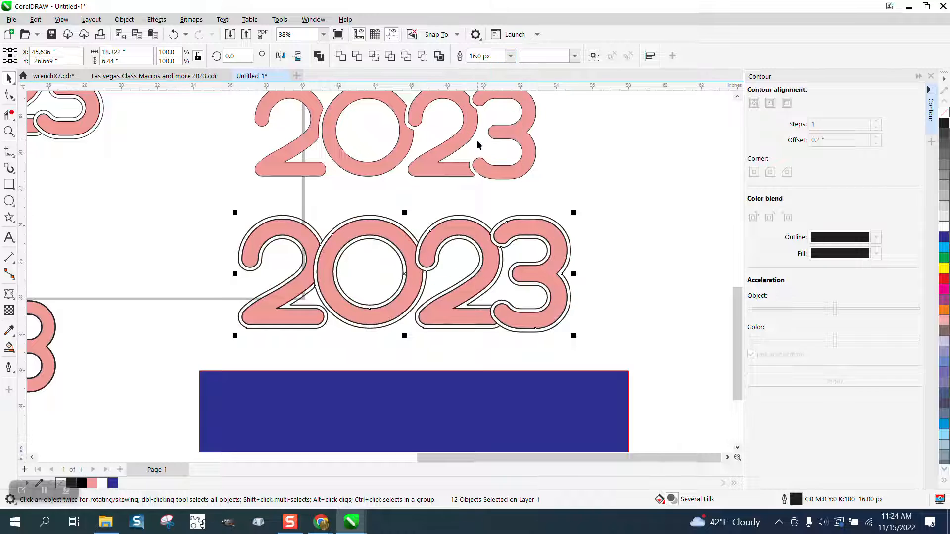
- Undo the outline width change and the three digit outline changes
{"action": "left_click", "coordinate": [173, 34]}
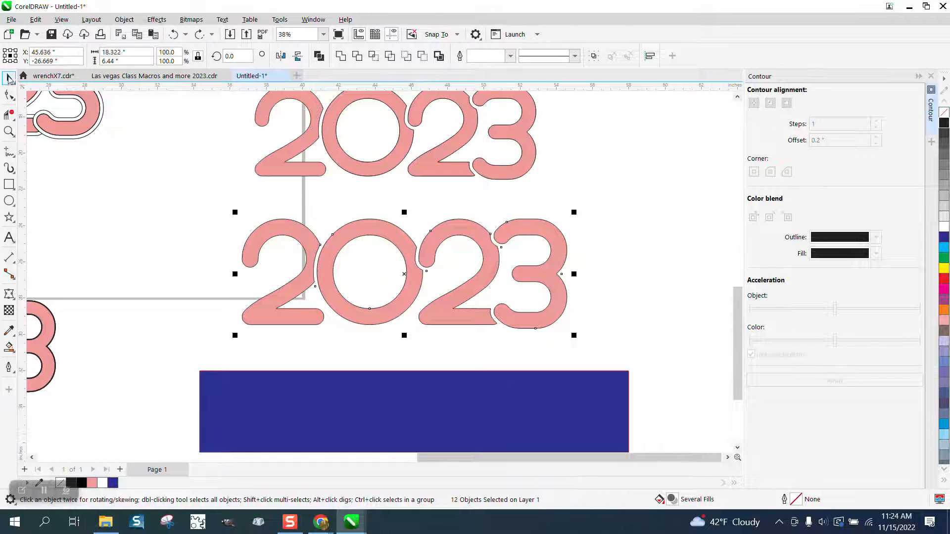
{"action": "left_click", "coordinate": [173, 34]}
{"action": "left_click", "coordinate": [174, 35]}
{"action": "left_click", "coordinate": [173, 34]}
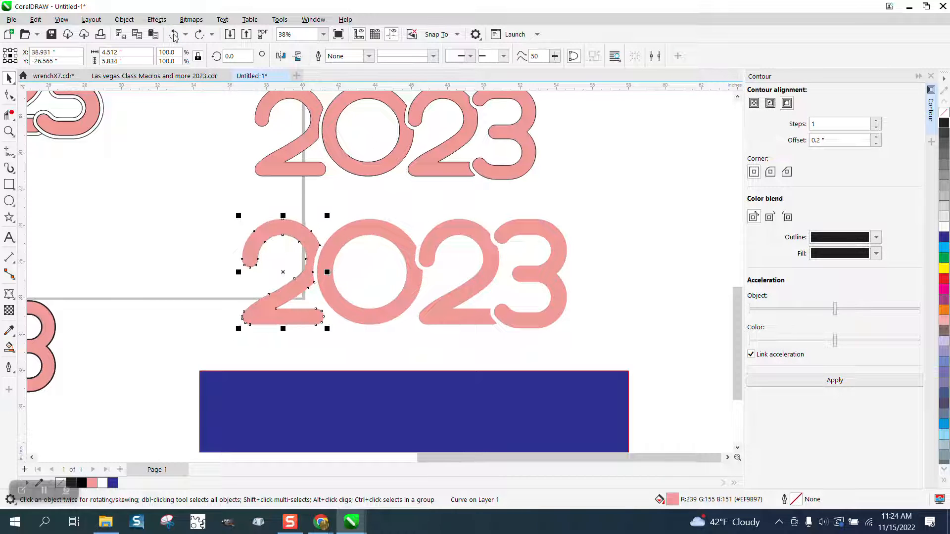
- Set the default outline pen to black with a width of 16.0 px
{"action": "left_click", "coordinate": [217, 200]}
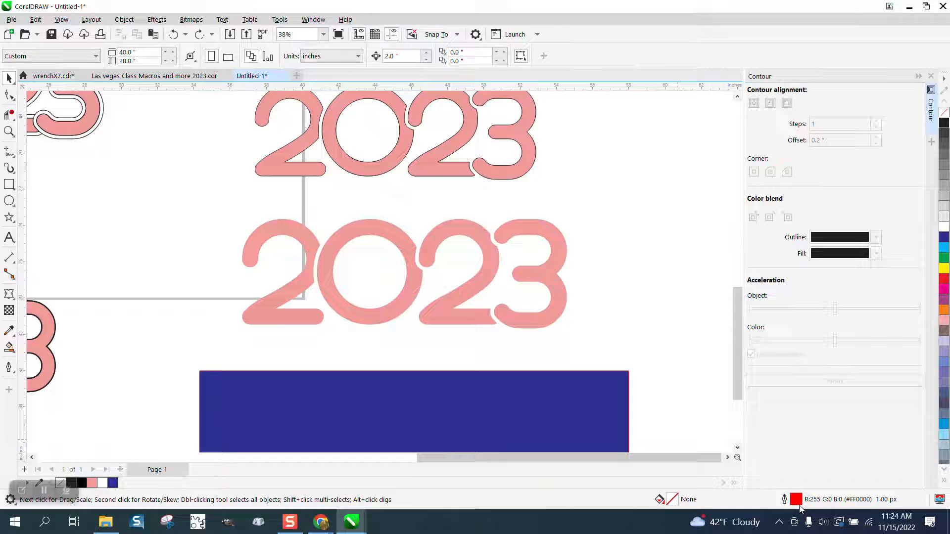
{"action": "double_click", "coordinate": [796, 501]}
{"action": "left_click", "coordinate": [494, 327]}
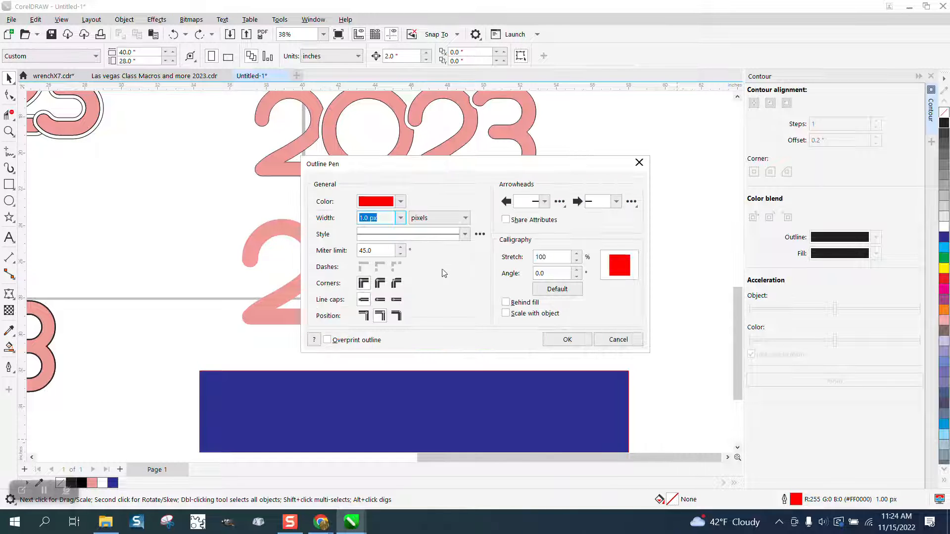
{"action": "left_click", "coordinate": [400, 202]}
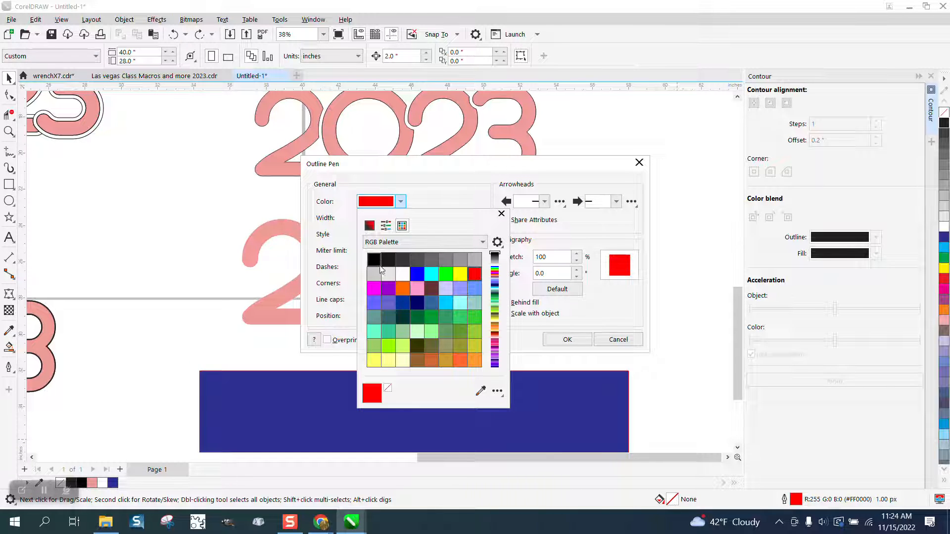
{"action": "left_click", "coordinate": [374, 260]}
{"action": "left_click", "coordinate": [461, 201]}
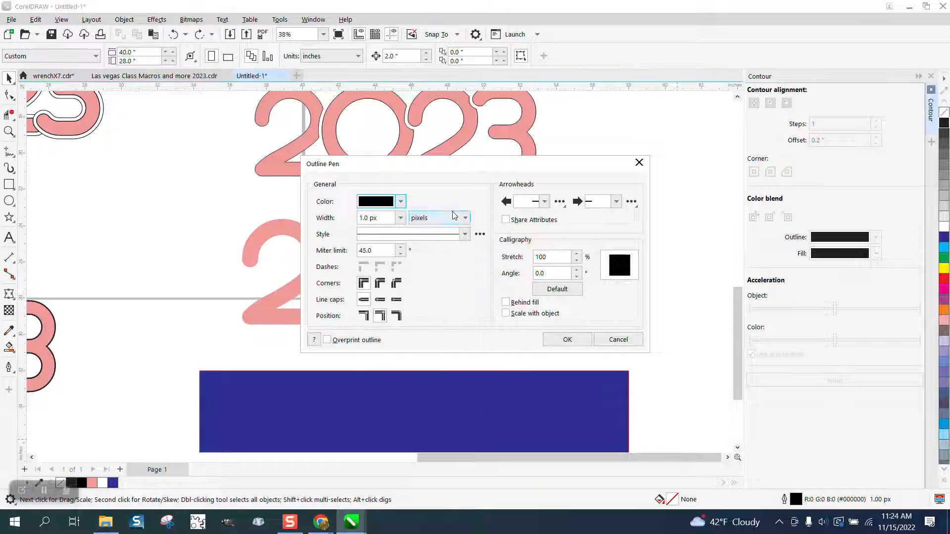
{"action": "left_click", "coordinate": [400, 218]}
{"action": "left_click", "coordinate": [385, 306]}
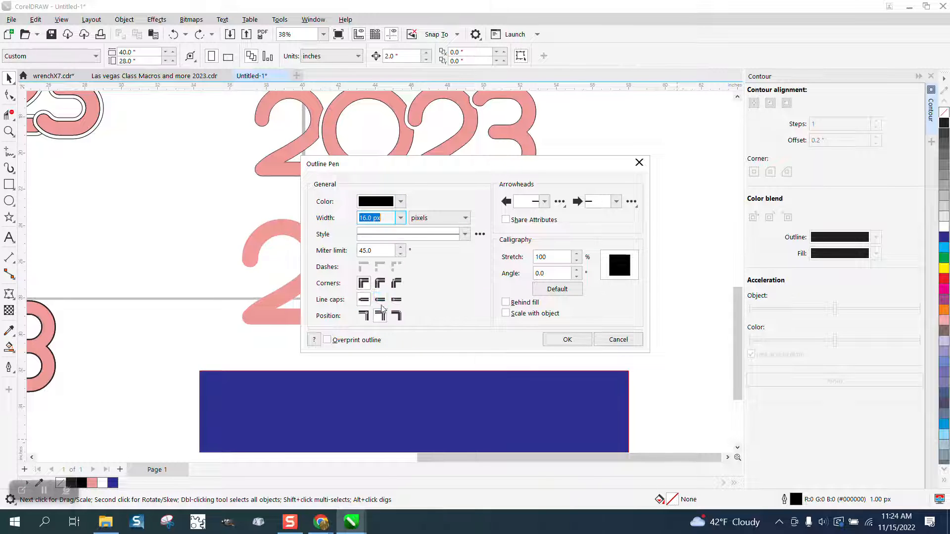
{"action": "left_click", "coordinate": [567, 340]}
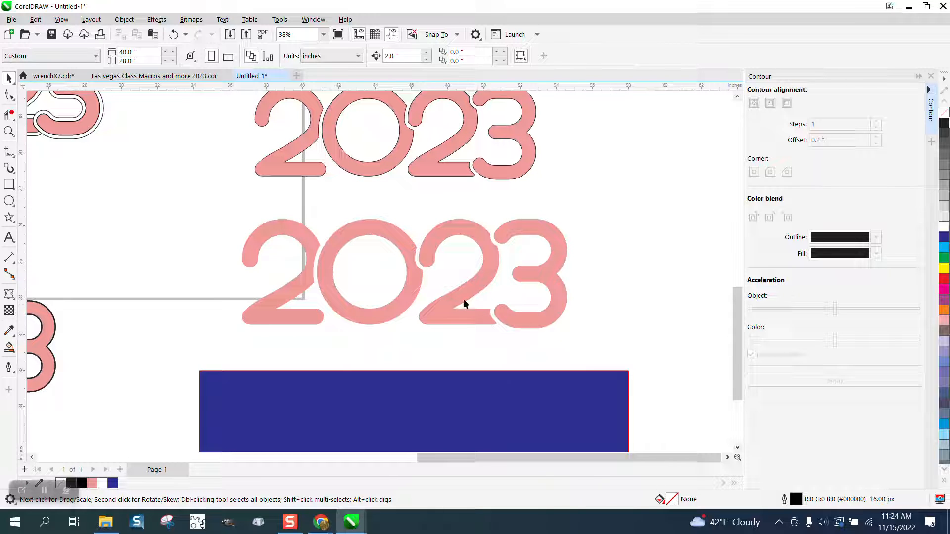
- Apply a black outline to each of the four digits 2, 0, 2 and 3 in turn
{"action": "left_click", "coordinate": [308, 244]}
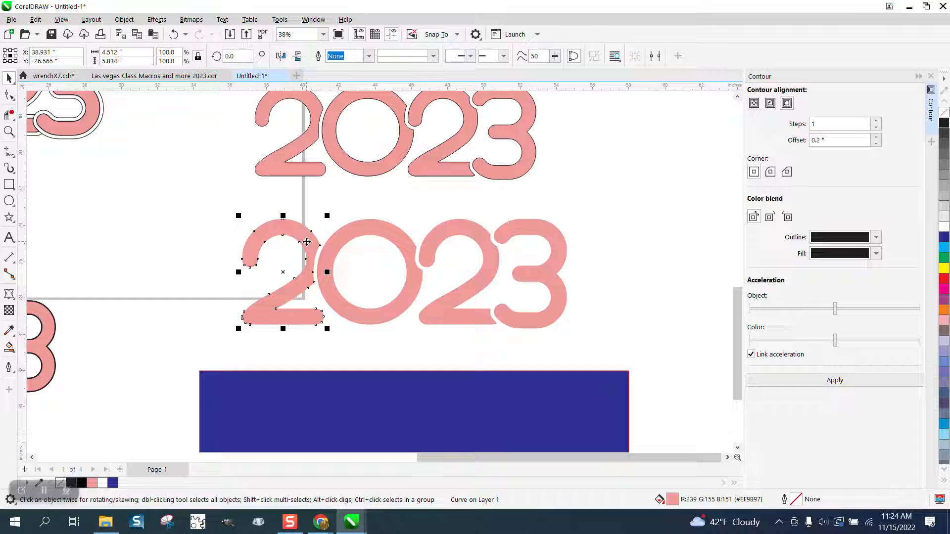
{"action": "right_click", "coordinate": [945, 124]}
{"action": "left_click", "coordinate": [388, 234]}
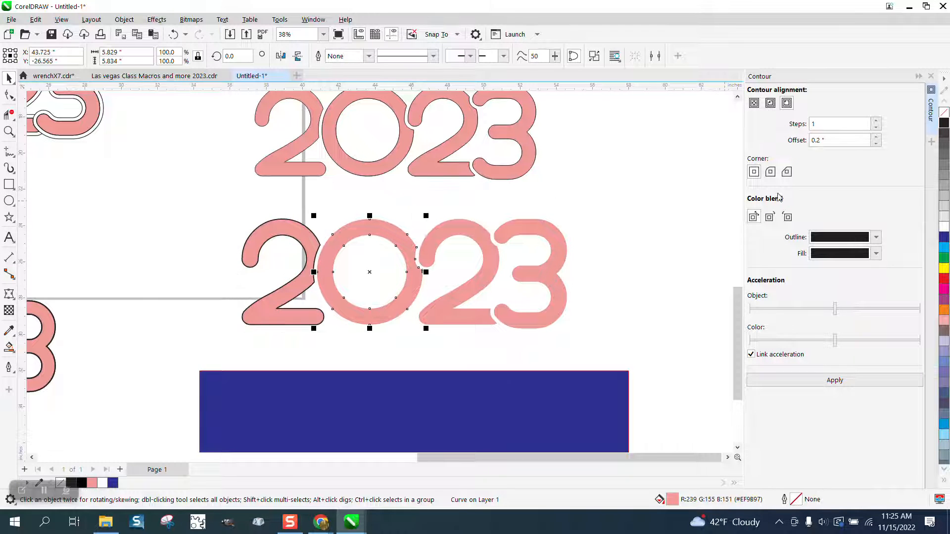
{"action": "right_click", "coordinate": [945, 123]}
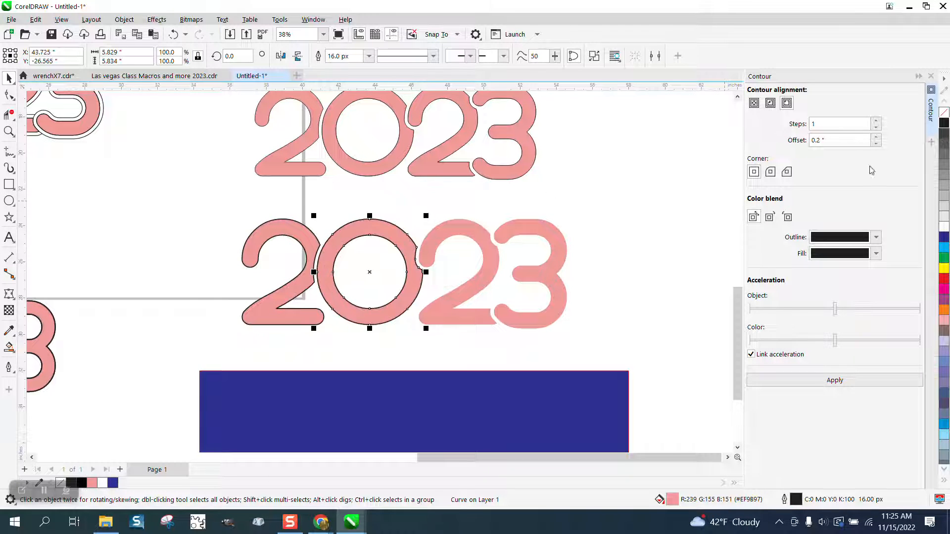
{"action": "left_click", "coordinate": [484, 234]}
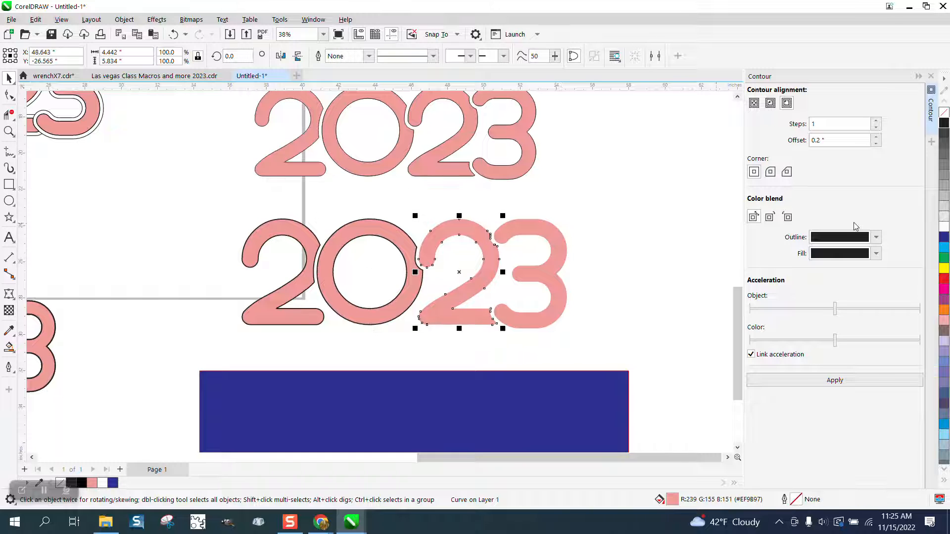
{"action": "right_click", "coordinate": [945, 128]}
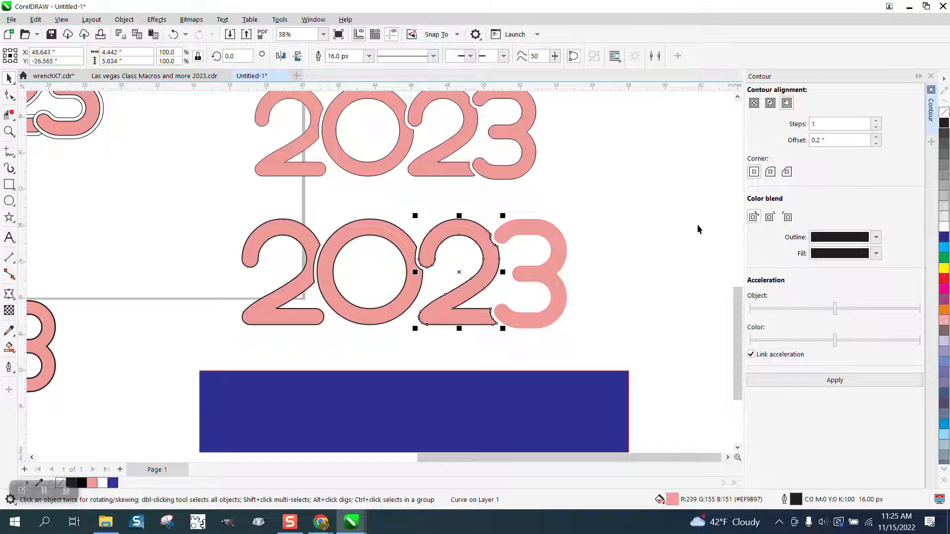
{"action": "left_click", "coordinate": [554, 244]}
{"action": "right_click", "coordinate": [945, 125]}
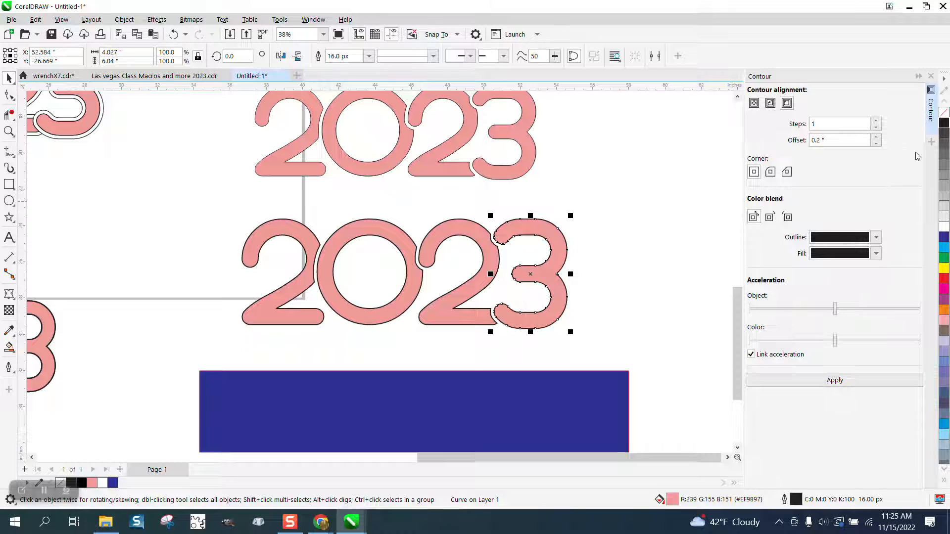
- Zoom around the canvas to compare the outlined 2023 with the other copies and the reference artwork
{"action": "scroll", "coordinate": [638, 302], "scroll_direction": "down", "scroll_amount": 1}
{"action": "scroll", "coordinate": [621, 284], "scroll_direction": "down", "scroll_amount": 1}
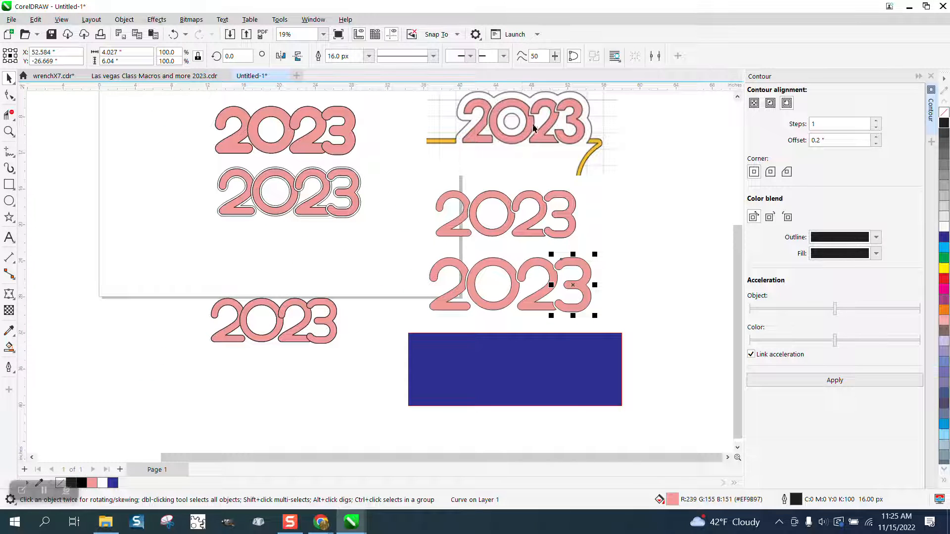
{"action": "left_click", "coordinate": [9, 131]}
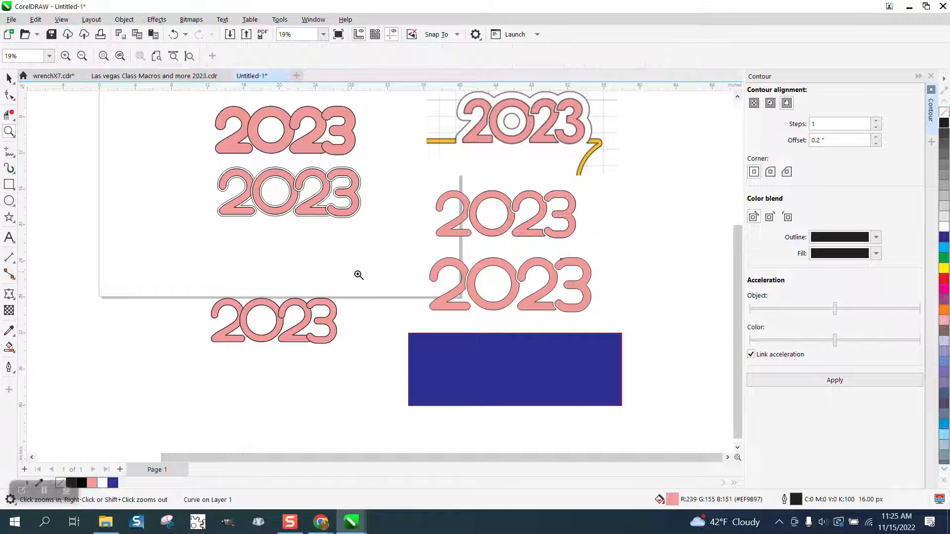
{"action": "left_click_drag", "start_coordinate": [391, 261], "coordinate": [650, 316]}
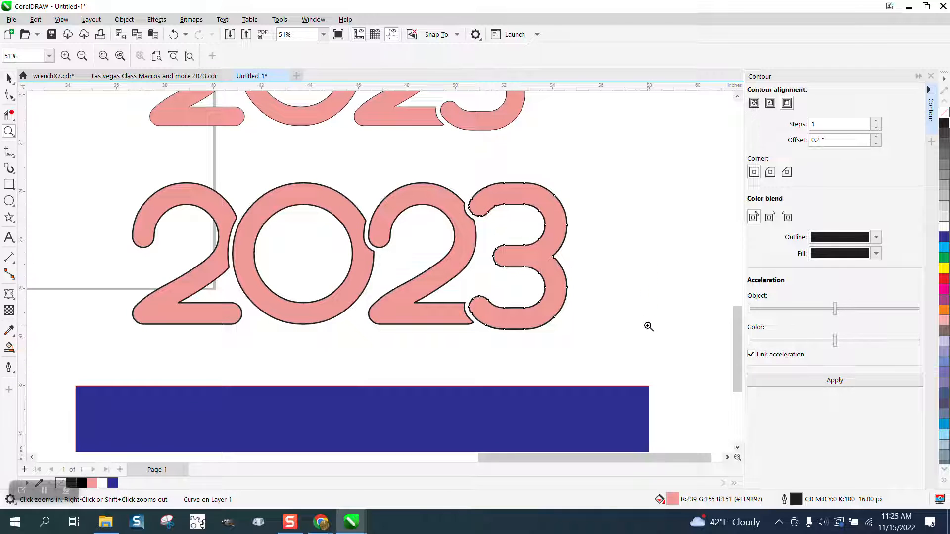
{"action": "scroll", "coordinate": [648, 327], "scroll_direction": "down", "scroll_amount": 1}
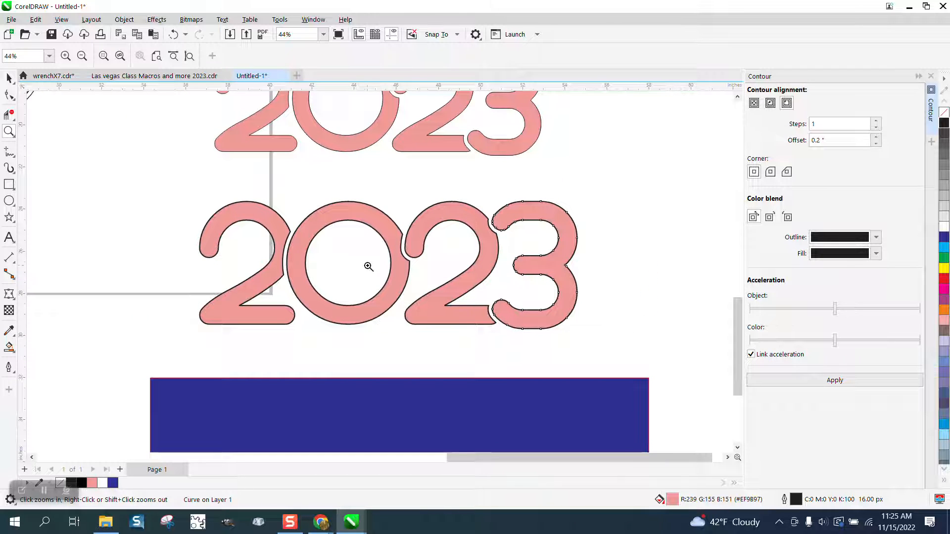
{"action": "scroll", "coordinate": [358, 263], "scroll_direction": "down", "scroll_amount": 1}
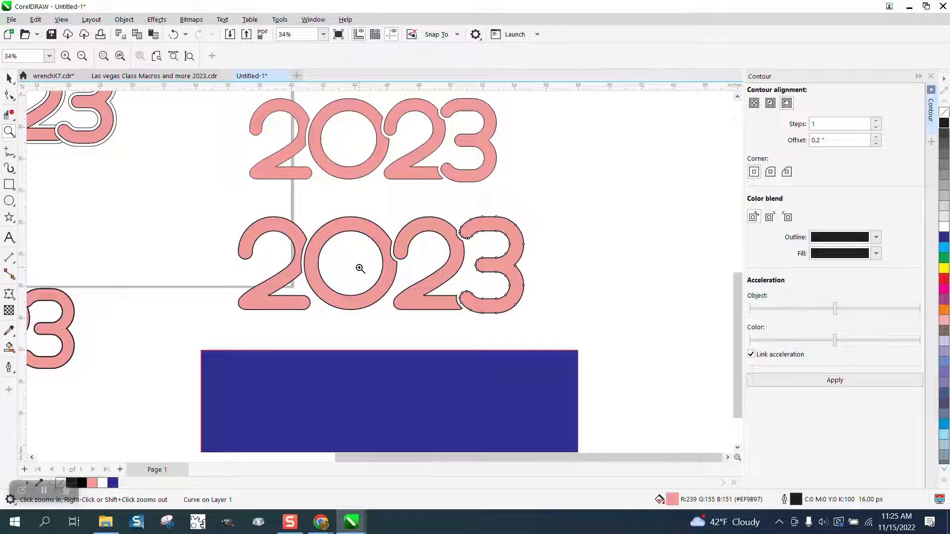
{"action": "scroll", "coordinate": [363, 266], "scroll_direction": "down", "scroll_amount": 1}
{"action": "scroll", "coordinate": [394, 244], "scroll_direction": "down", "scroll_amount": 1}
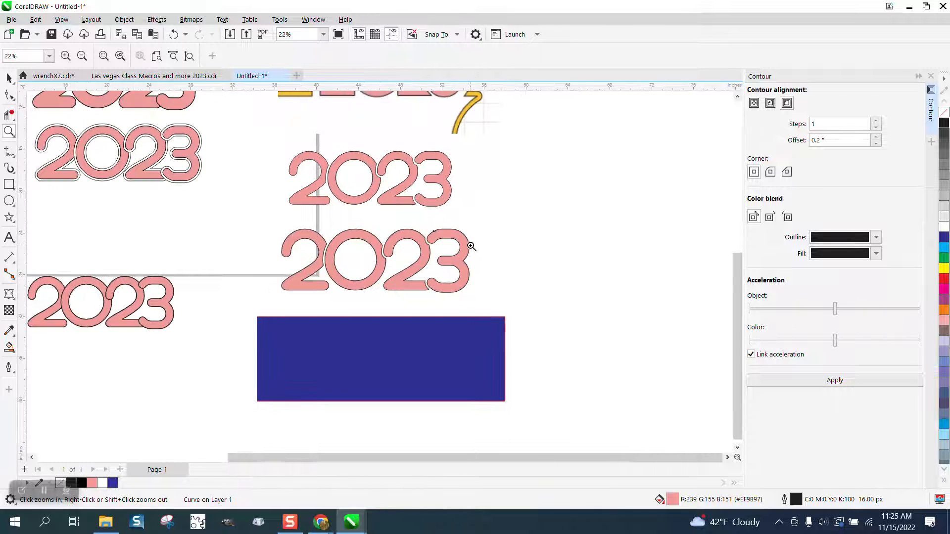
{"action": "scroll", "coordinate": [98, 272], "scroll_direction": "down", "scroll_amount": 1}
{"action": "left_click_drag", "start_coordinate": [33, 266], "coordinate": [218, 328]}
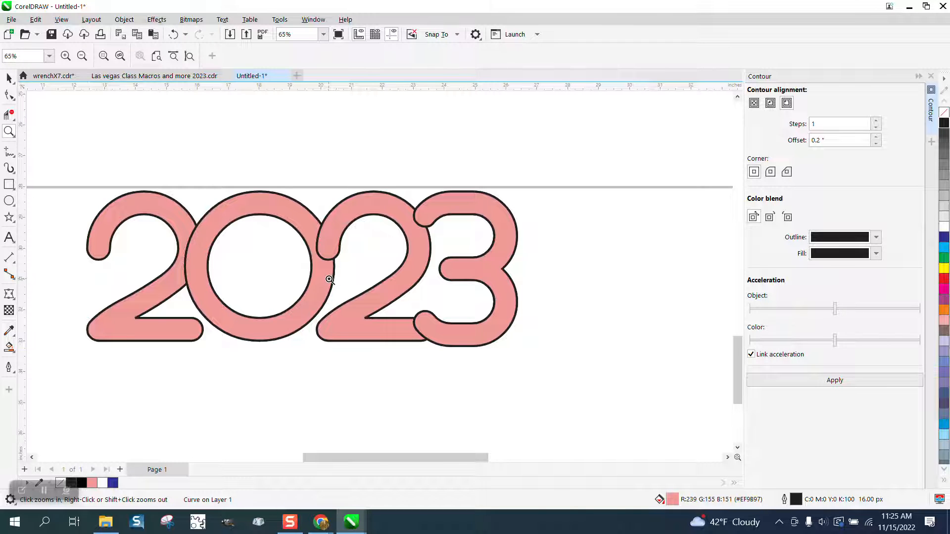
{"action": "scroll", "coordinate": [329, 280], "scroll_direction": "down", "scroll_amount": 6}
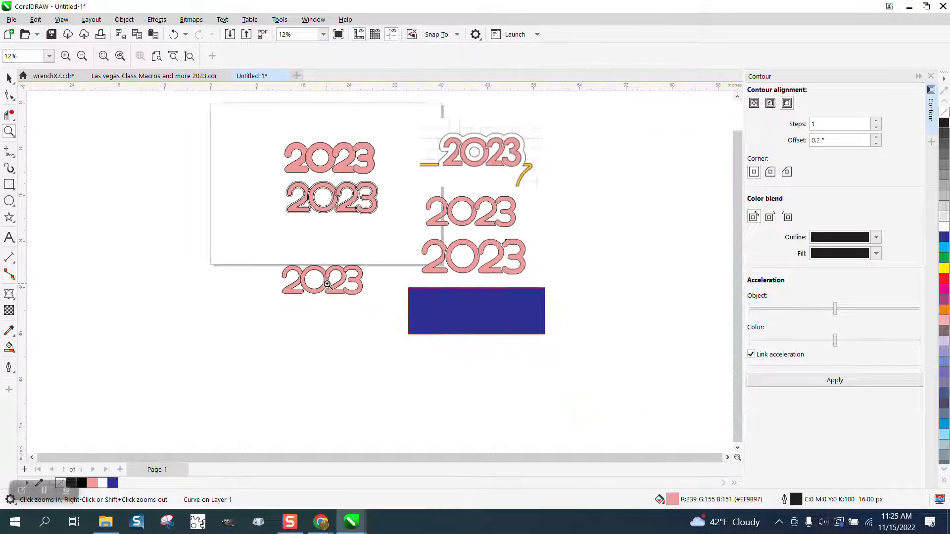
{"action": "scroll", "coordinate": [330, 281], "scroll_direction": "down", "scroll_amount": 1}
{"action": "left_click_drag", "start_coordinate": [402, 163], "coordinate": [493, 211]}
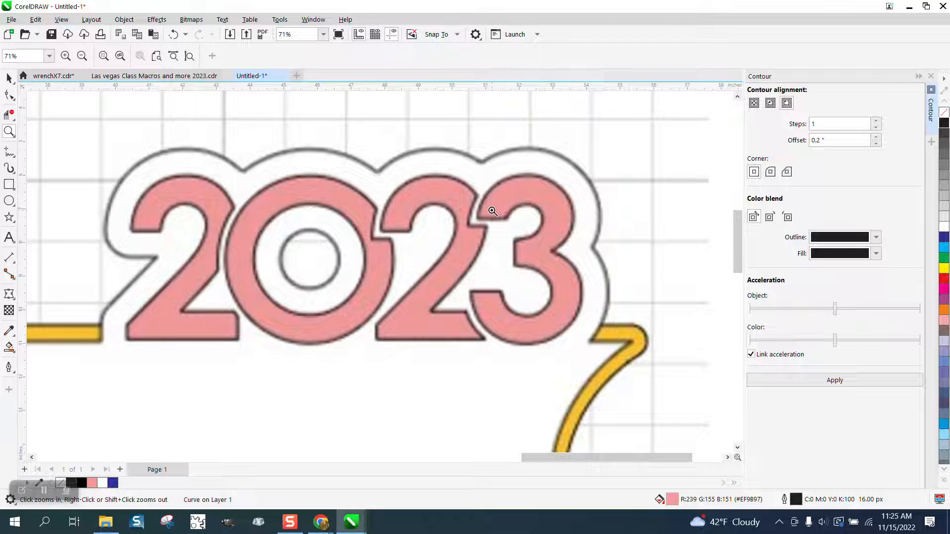